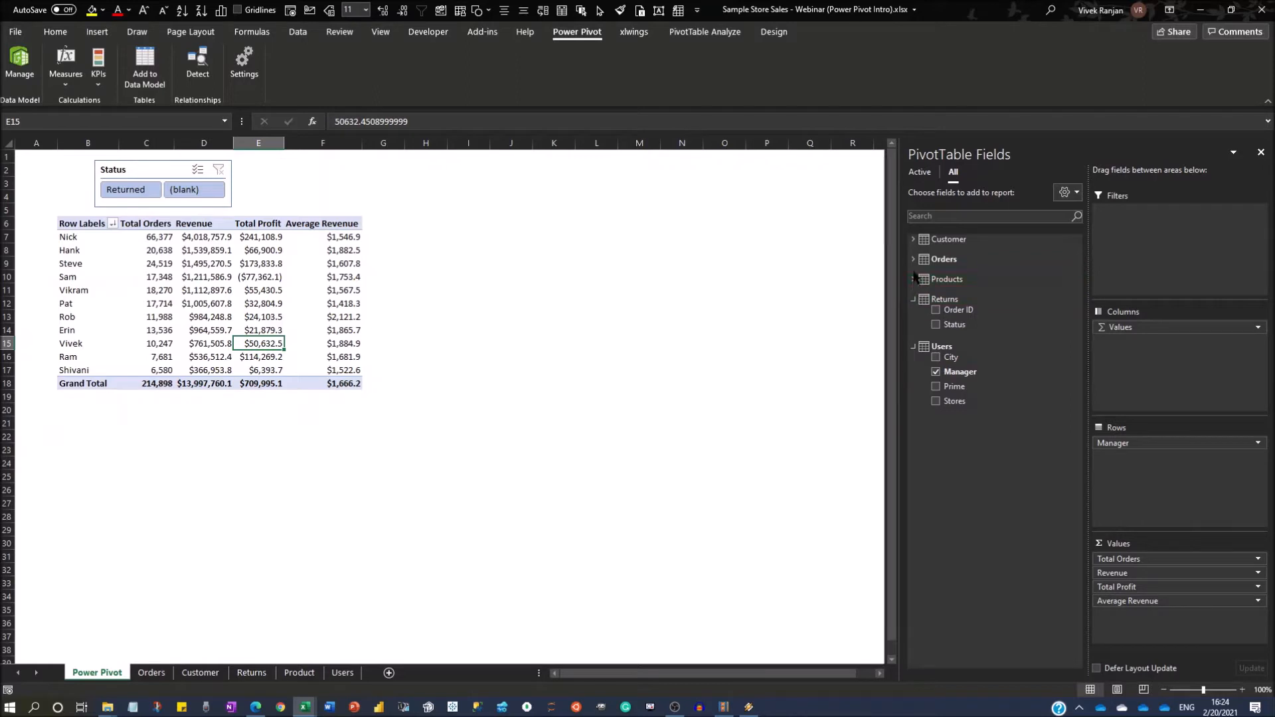
Start a new measure in the Orders table and name it "Margin %"
click(915, 299)
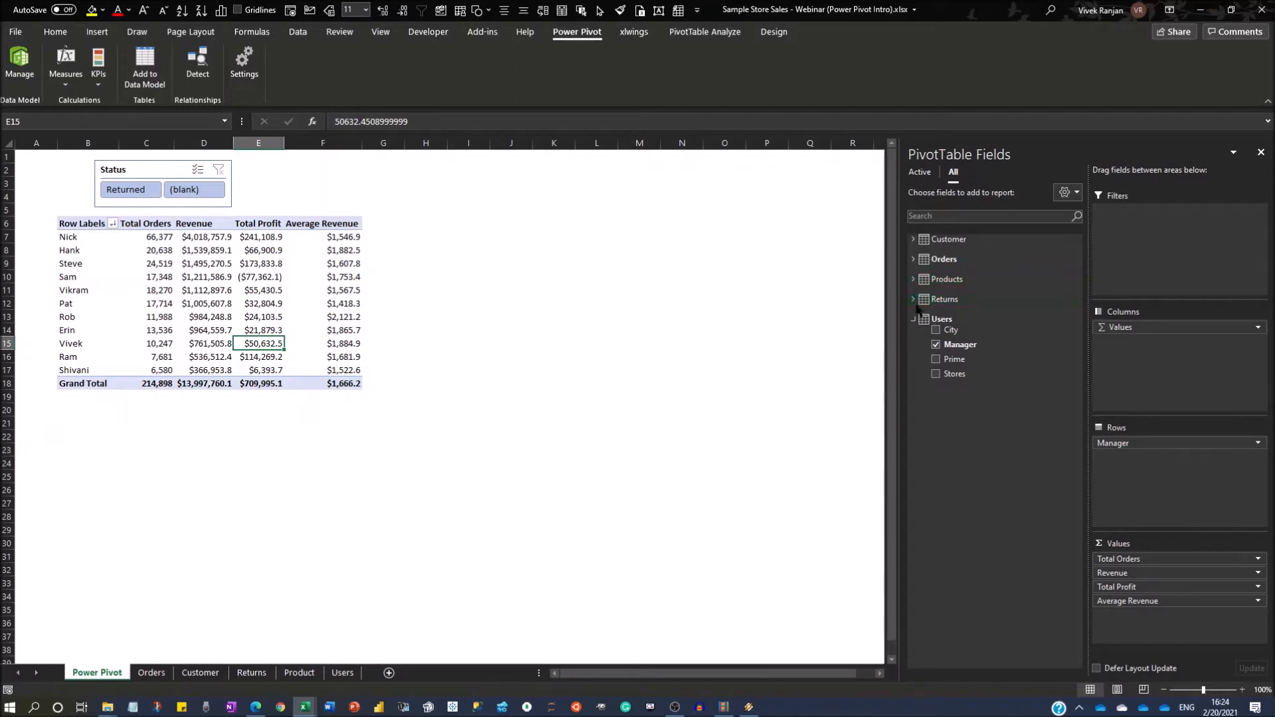
click(914, 259)
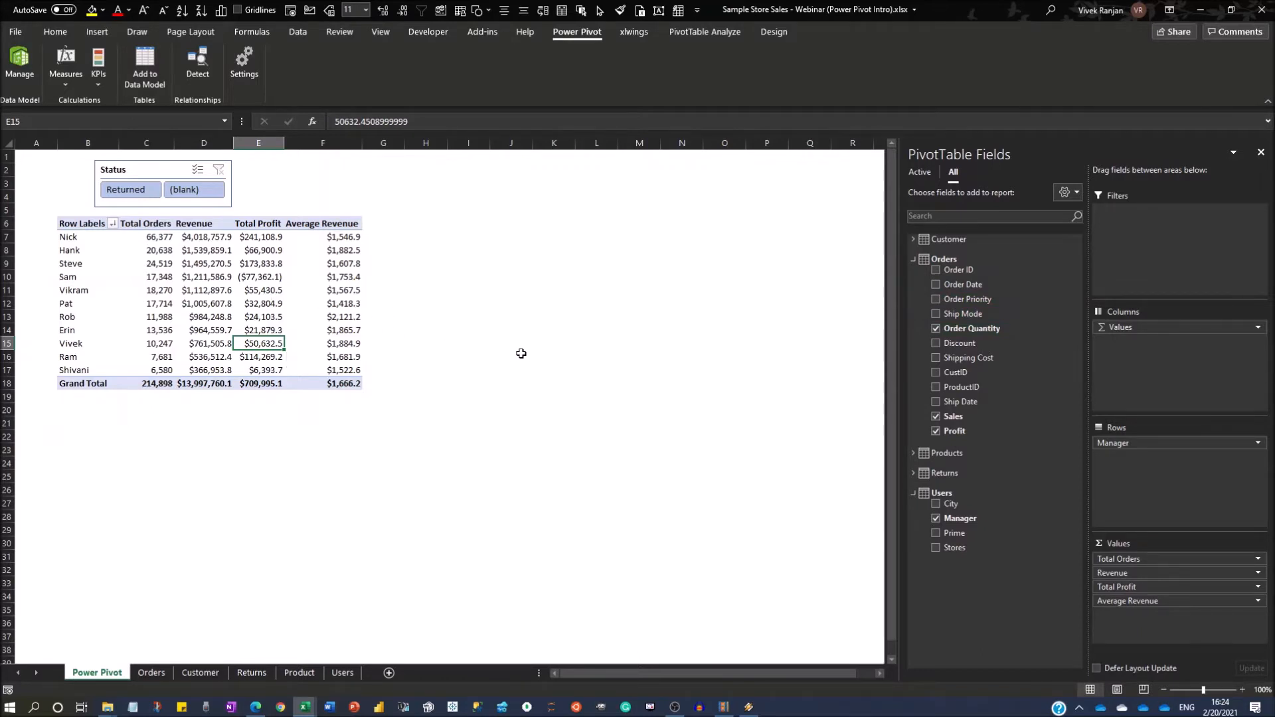
mouse_move(261, 242)
mouse_move(945, 263)
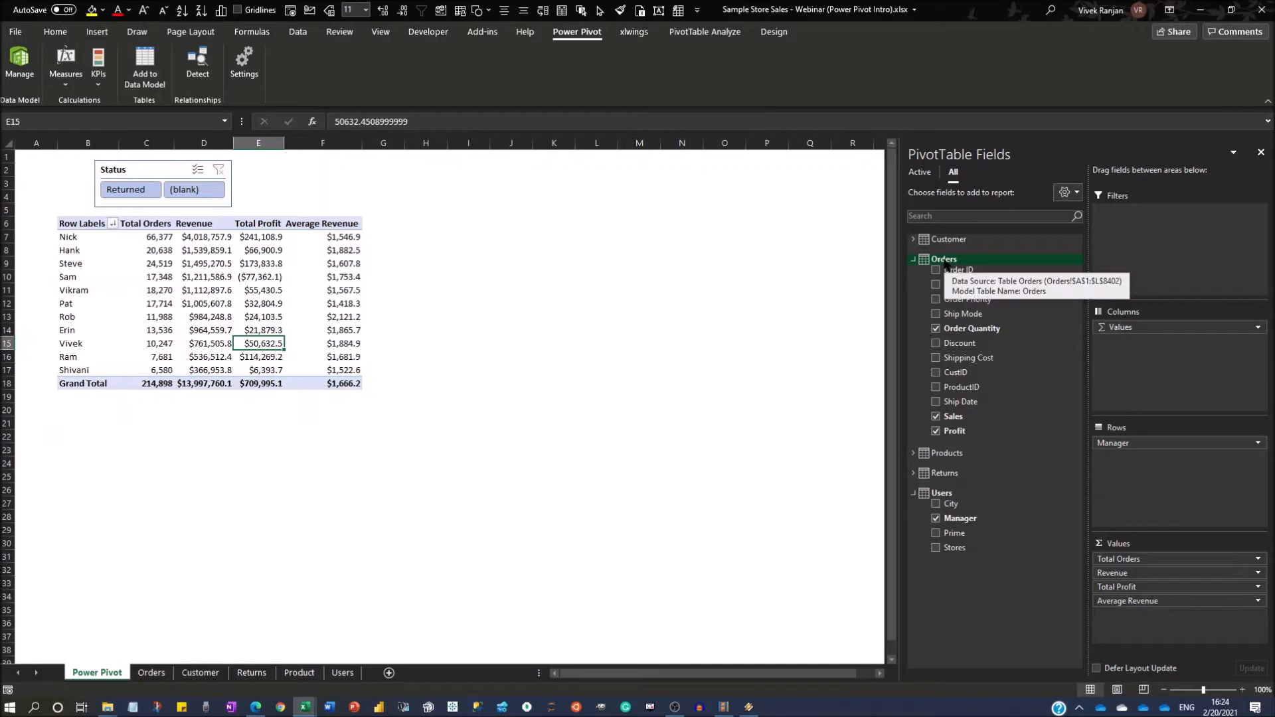
right_click(945, 263)
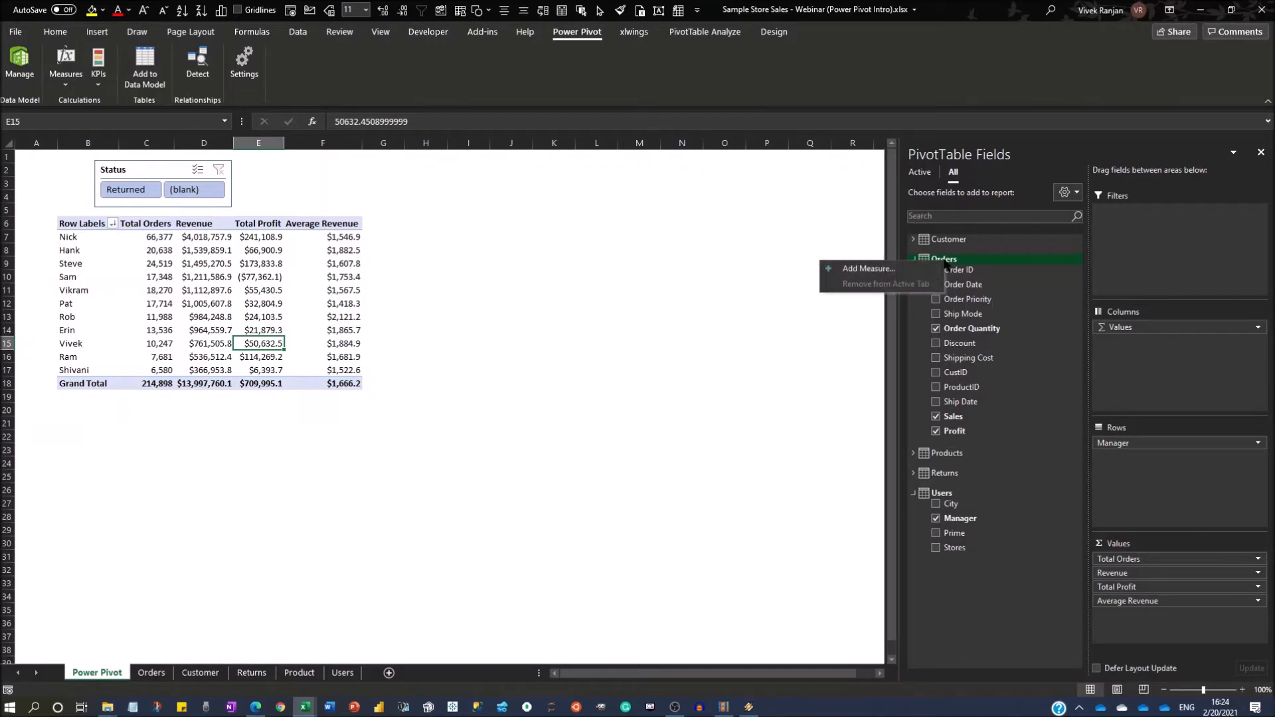
click(879, 269)
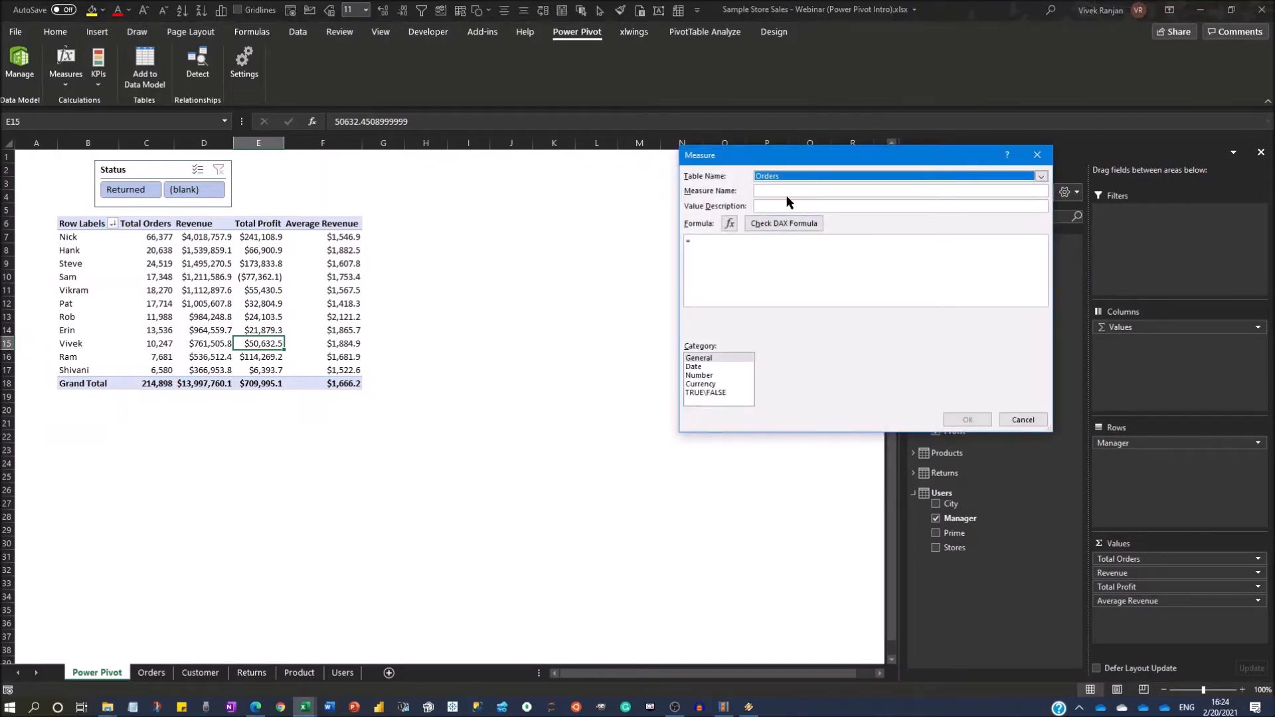
click(786, 192)
text(Margin %)
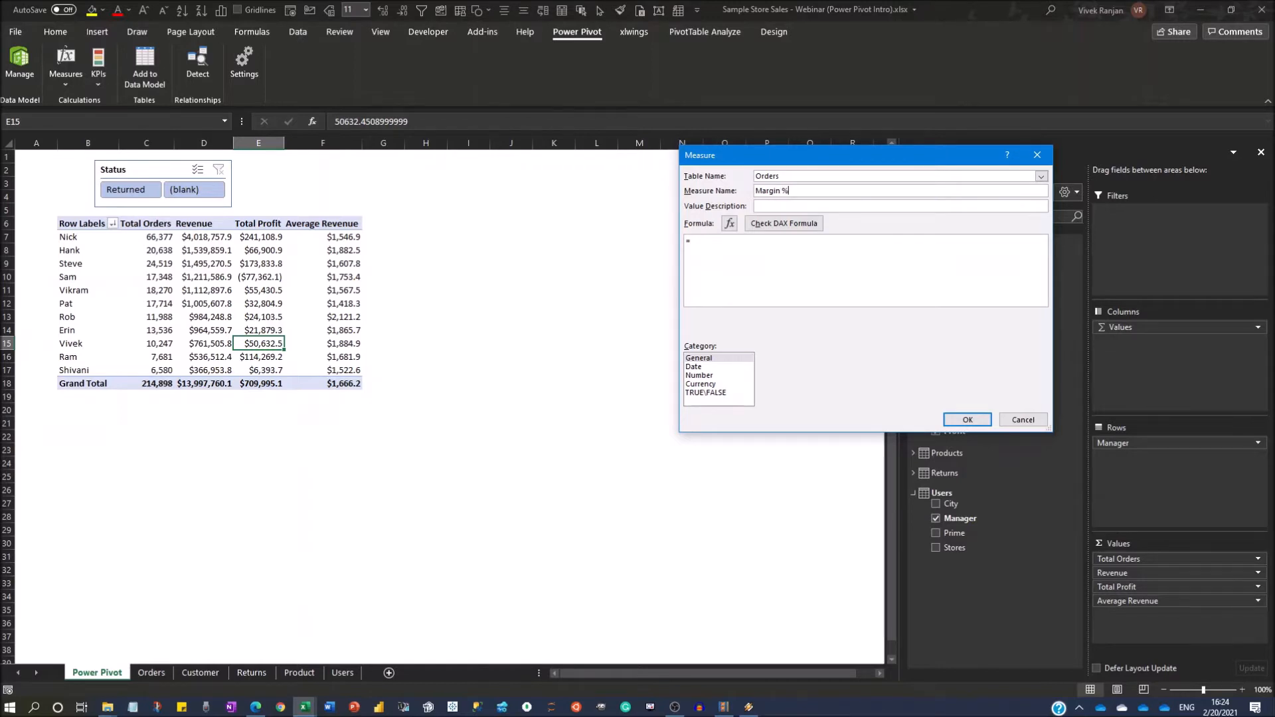
Begin the measure's formula with the sum of profit, =Sum(Orders[Profit]
click(722, 240)
text(Sum)
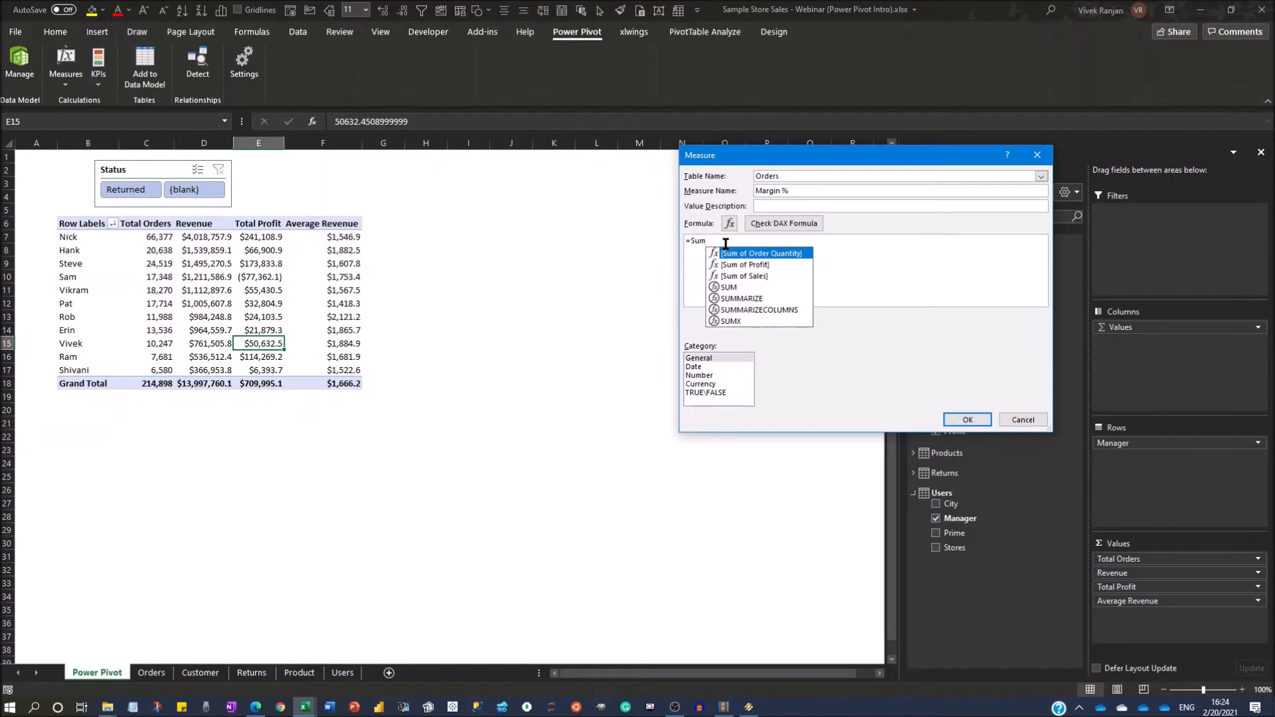
text(()
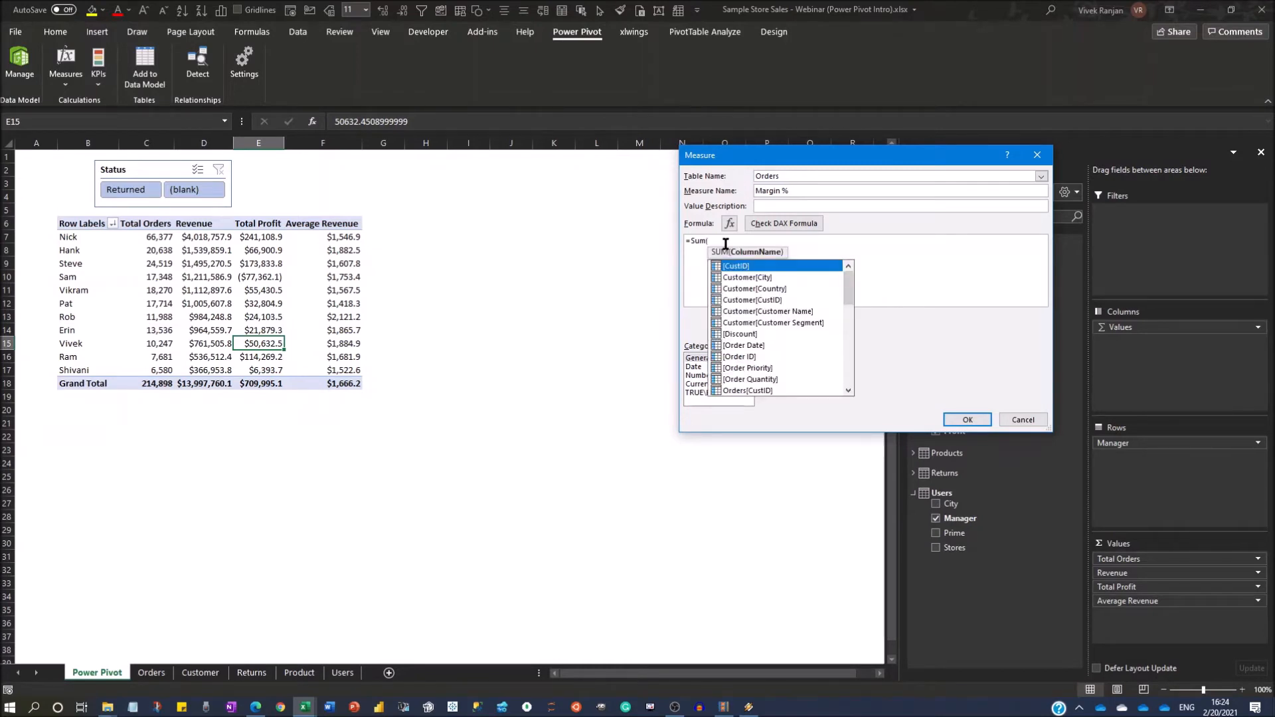
text(Ppo)
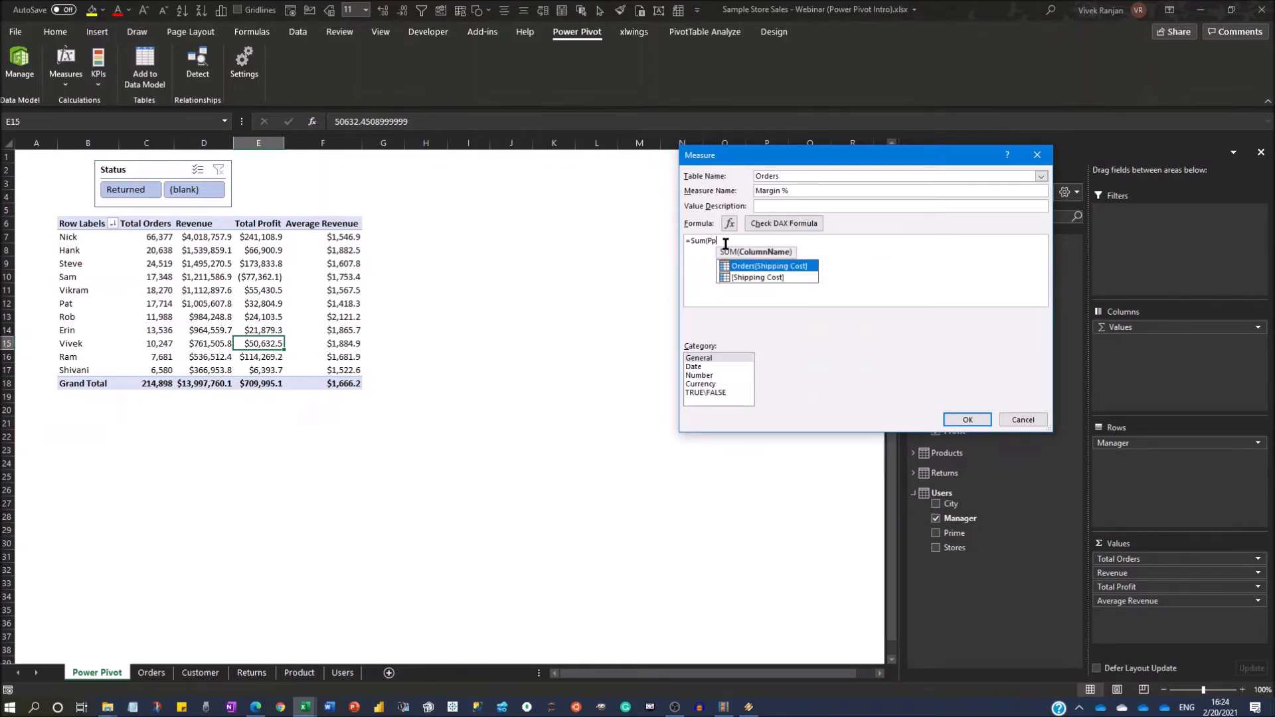
key(BackSpace)
key(BackSpace)
text(rofi)
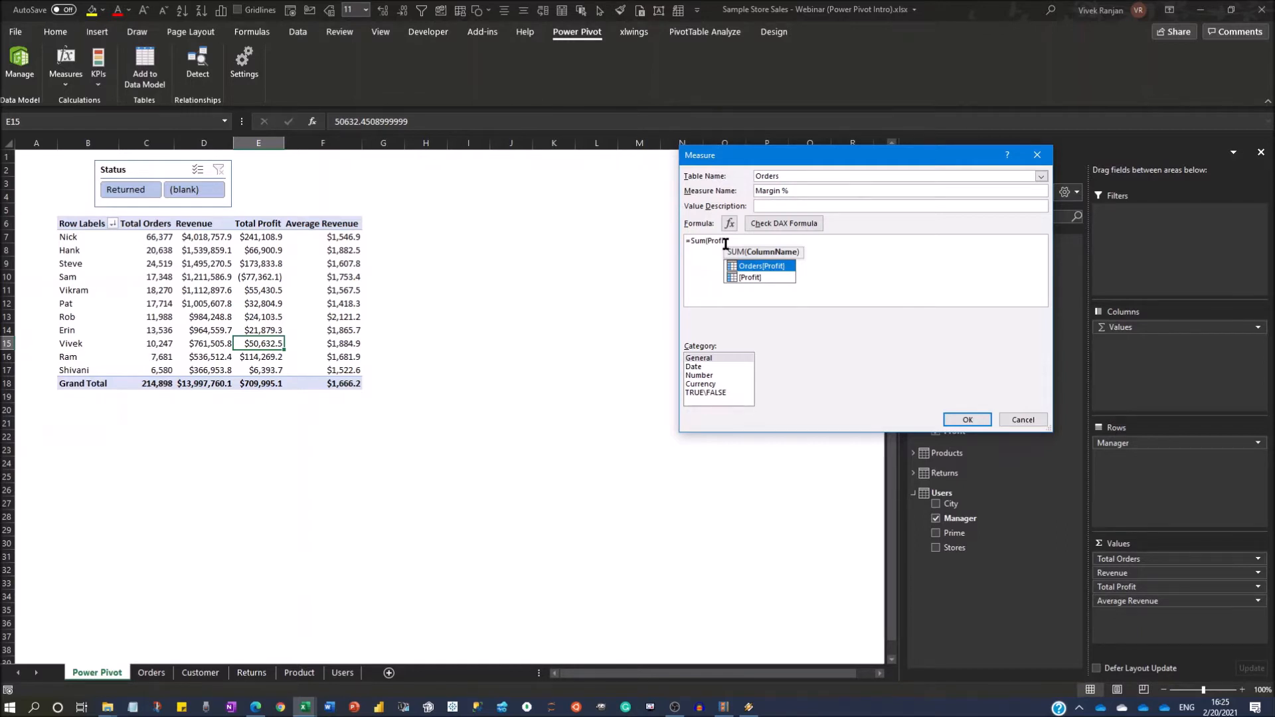
key(Down)
key(Up)
key(Tab)
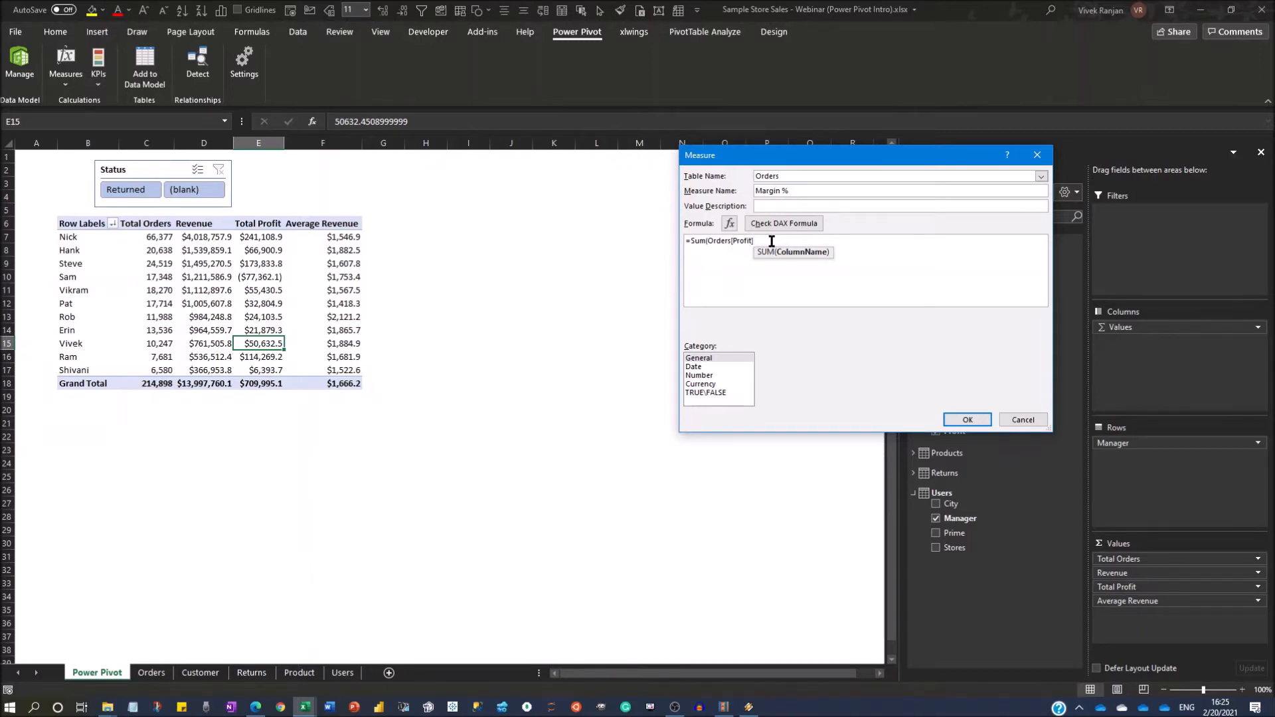
Complete the formula by dividing the profit sum by total sales, giving =Sum(Orders[Profit])/Sum(Orders[Sales])
text())
text(/S)
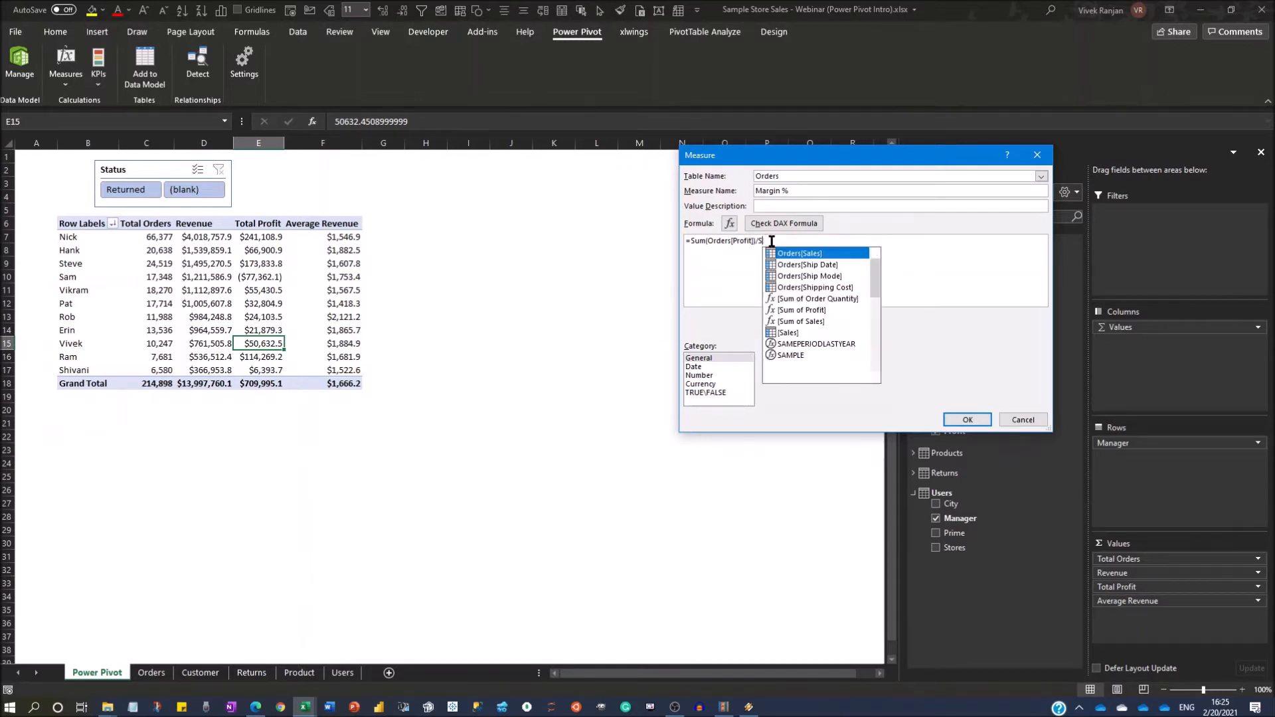
text(um()
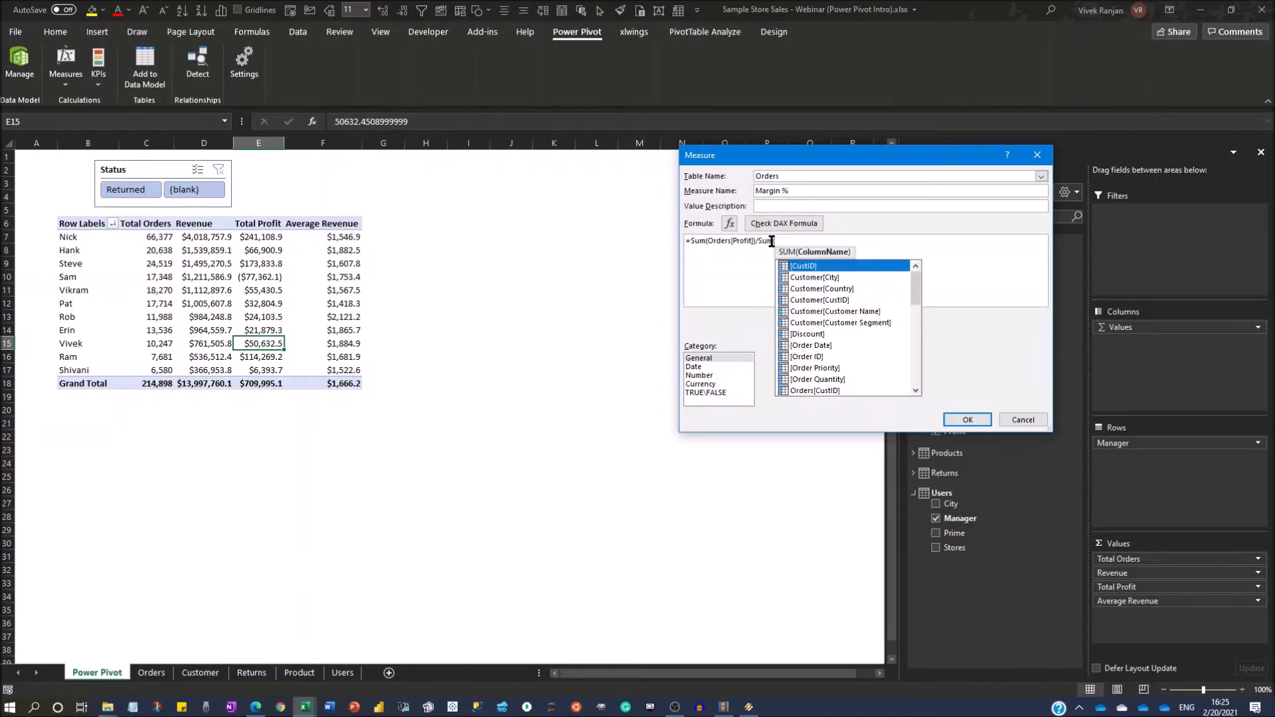
text(Orders[Sales]))
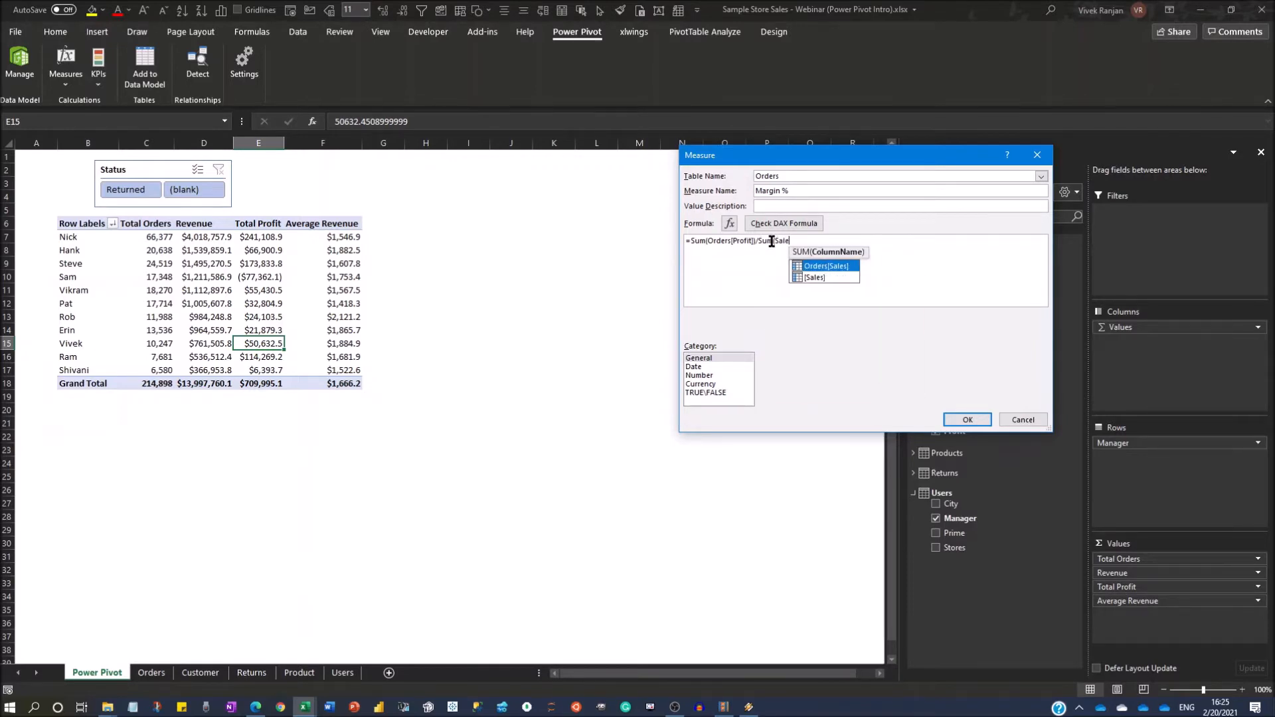
text())
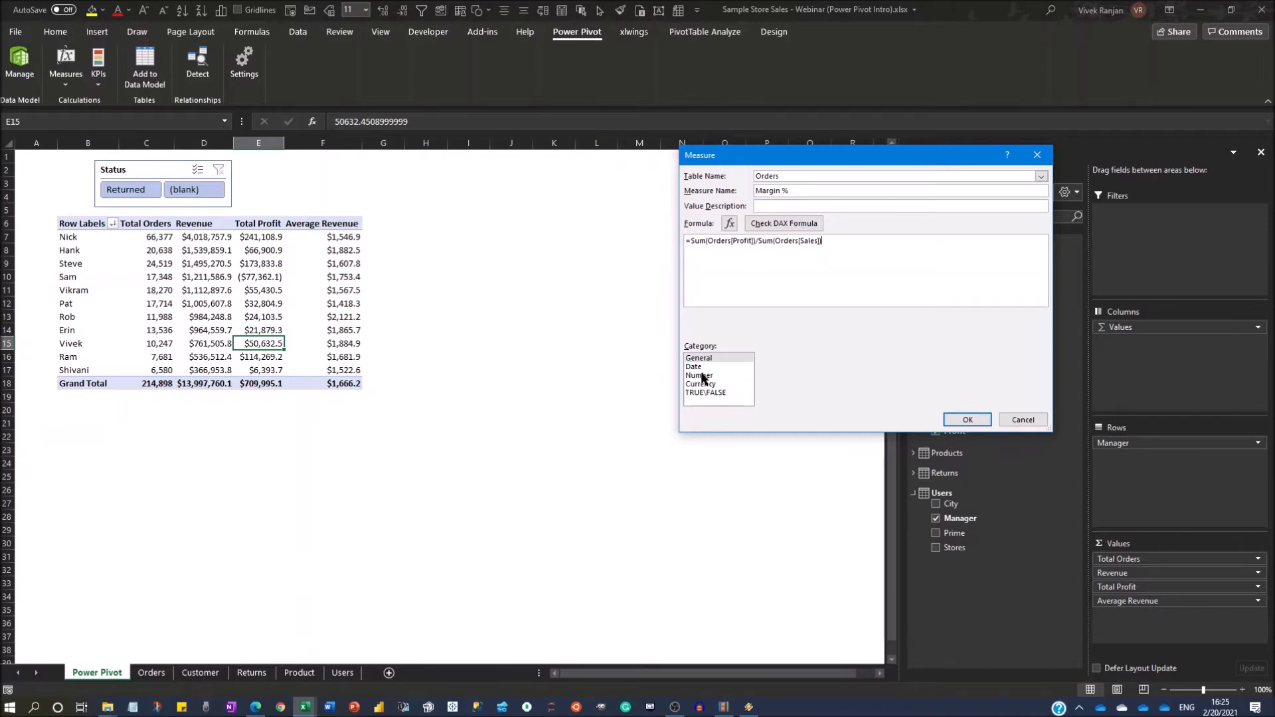
Set the measure's category to Number with the Percentage format and save the measure
click(699, 376)
click(926, 360)
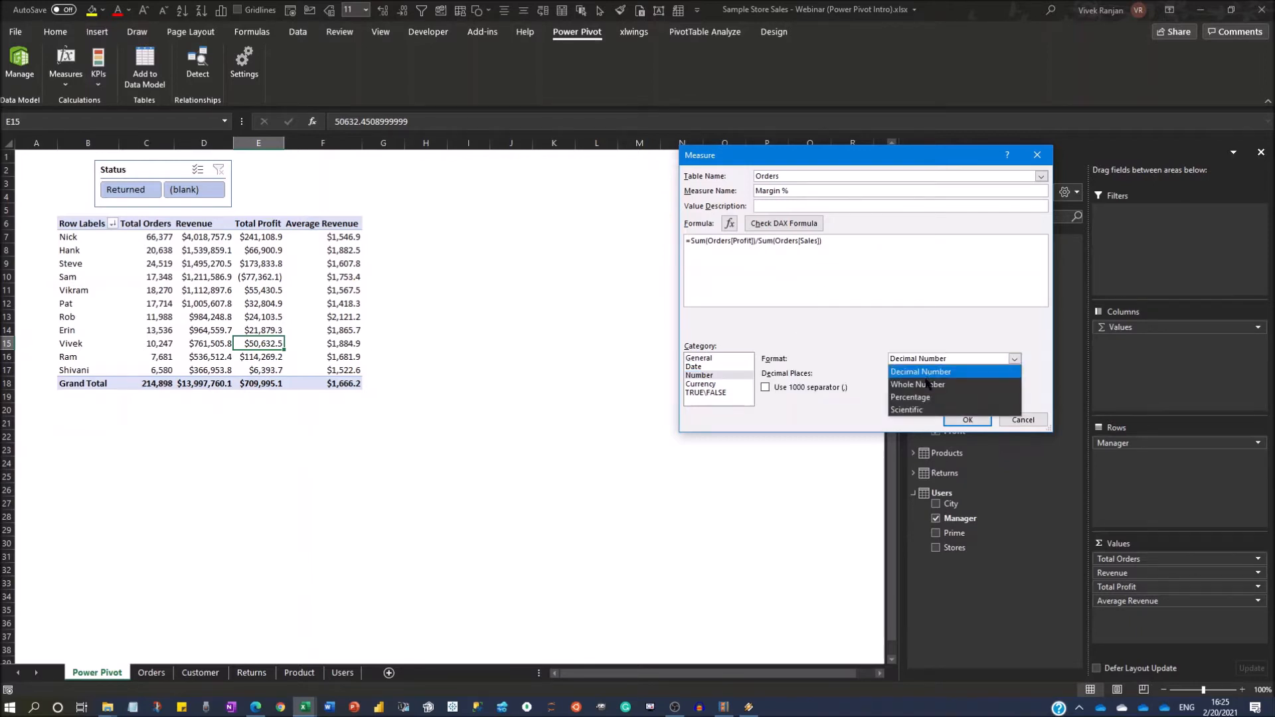
click(910, 397)
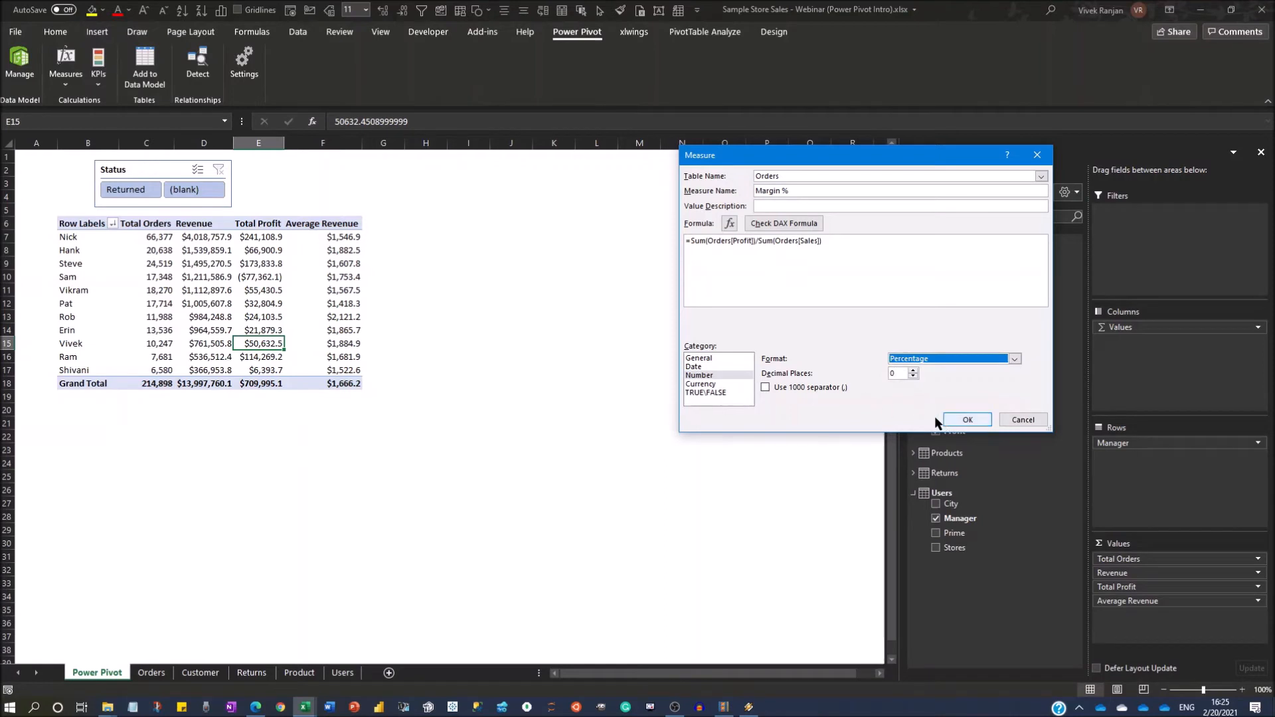
click(968, 420)
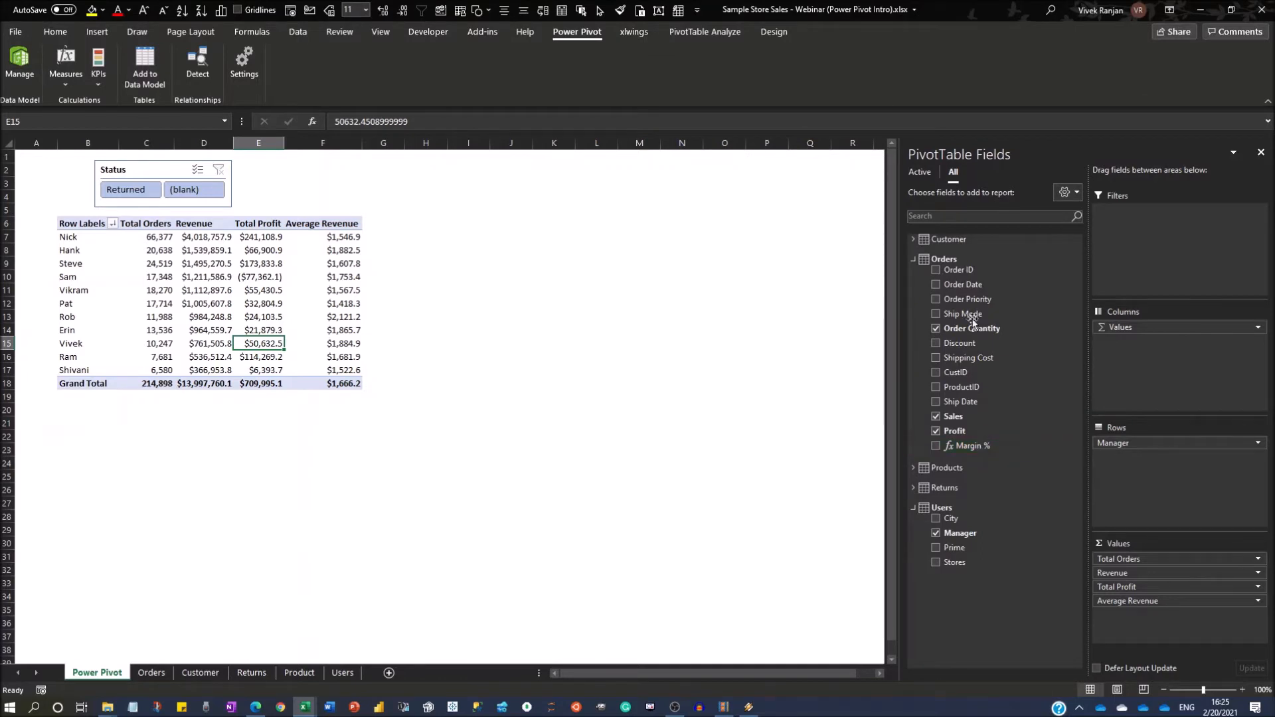
Add the Margin % measure to the PivotTable values after Average Revenue, and collapse the Orders table's field list
drag(988, 450, 1129, 622)
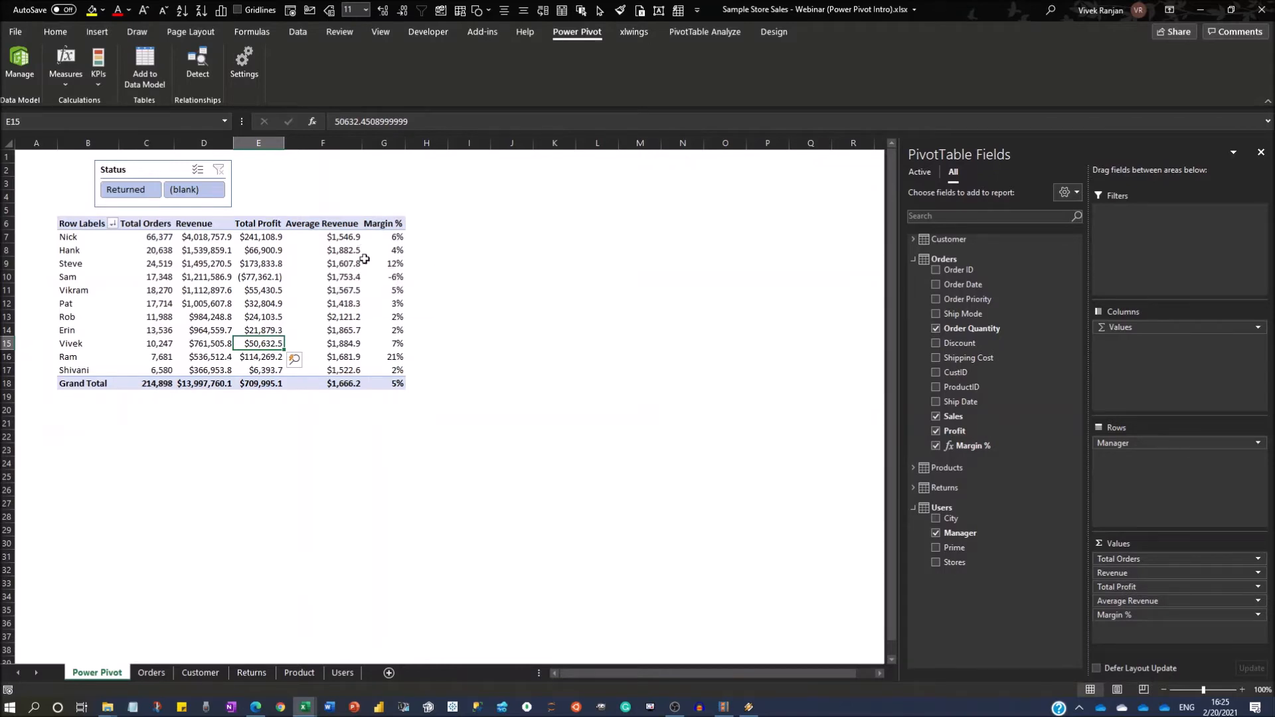
click(393, 238)
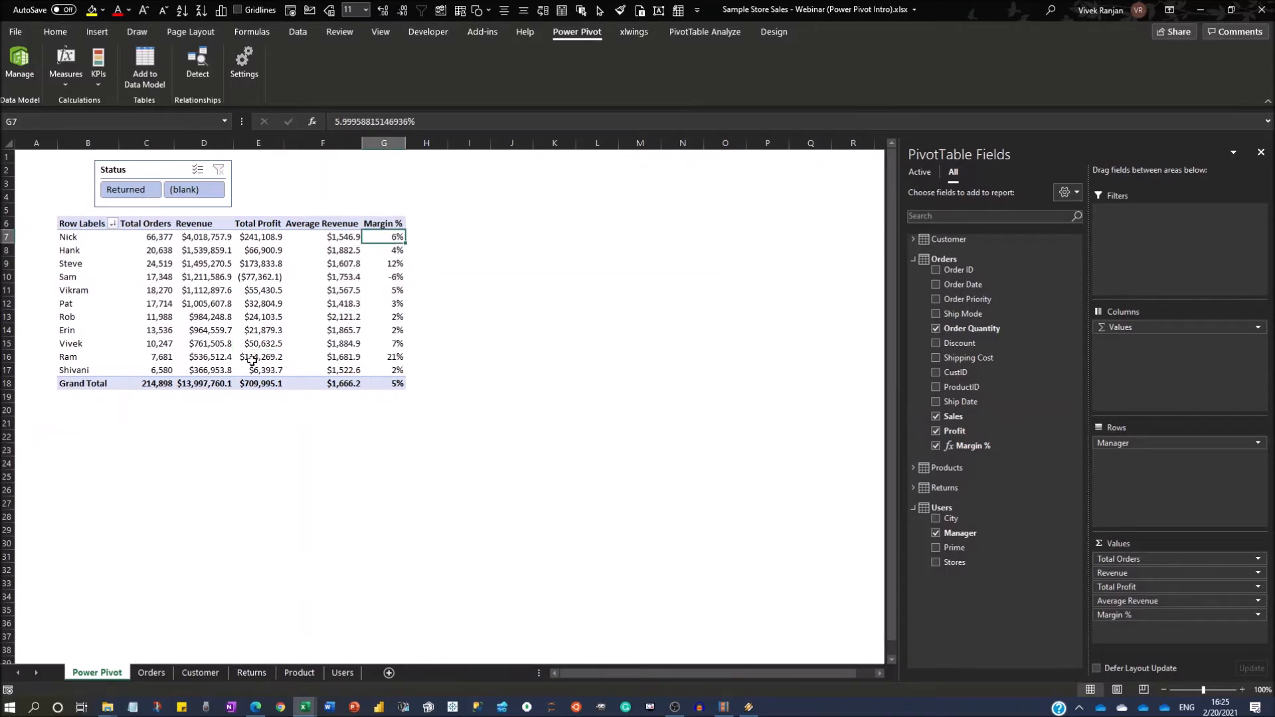
click(914, 260)
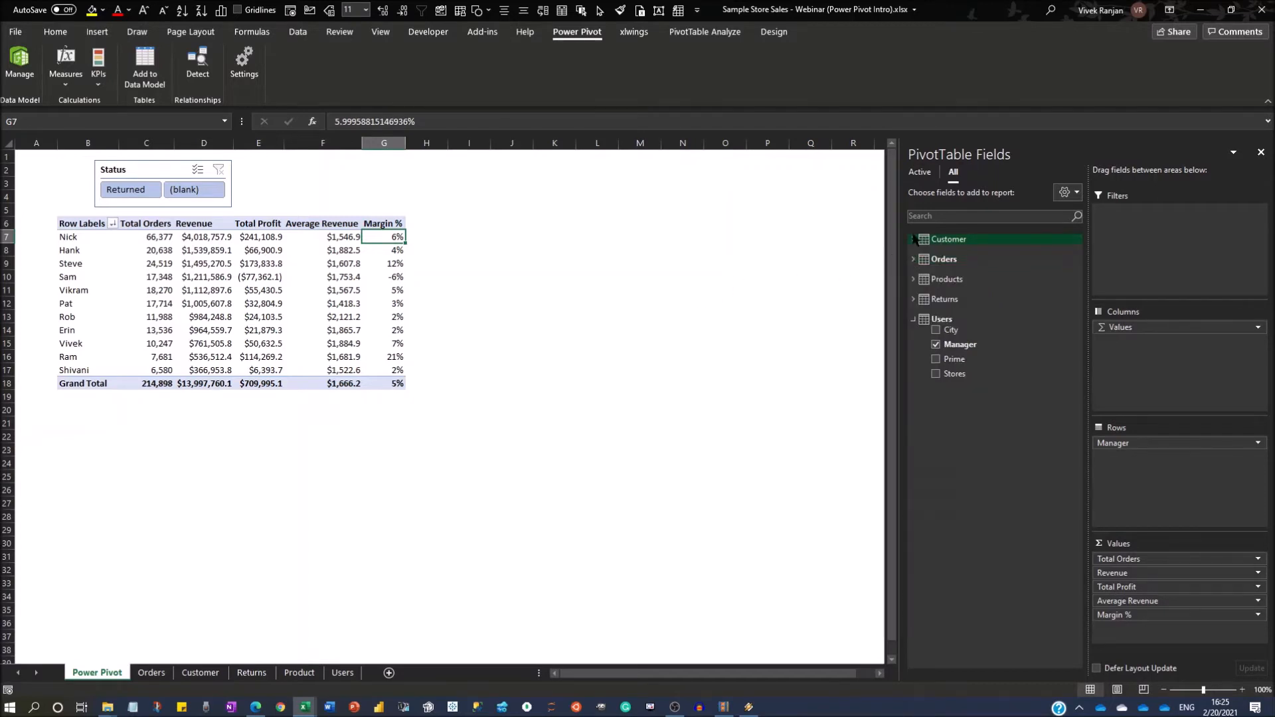
Add Customer Segment from the Customer table to the PivotTable rows beneath Manager
click(914, 239)
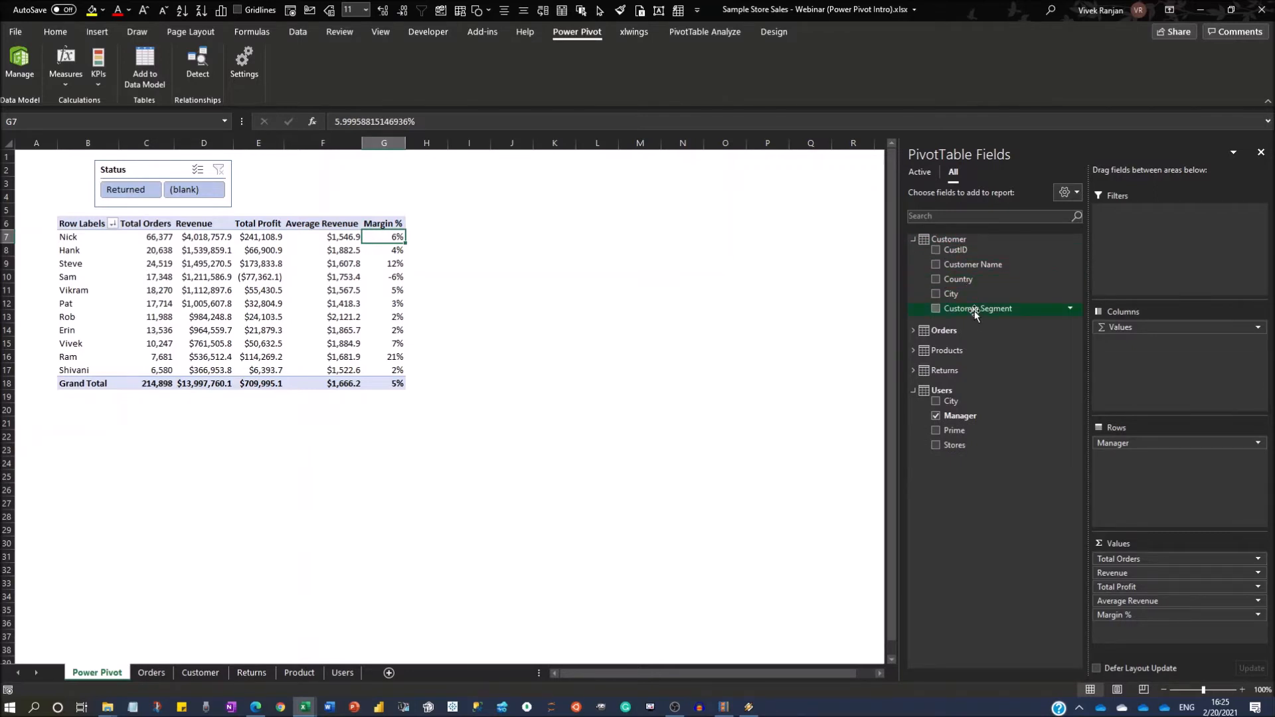
drag(976, 311, 1156, 508)
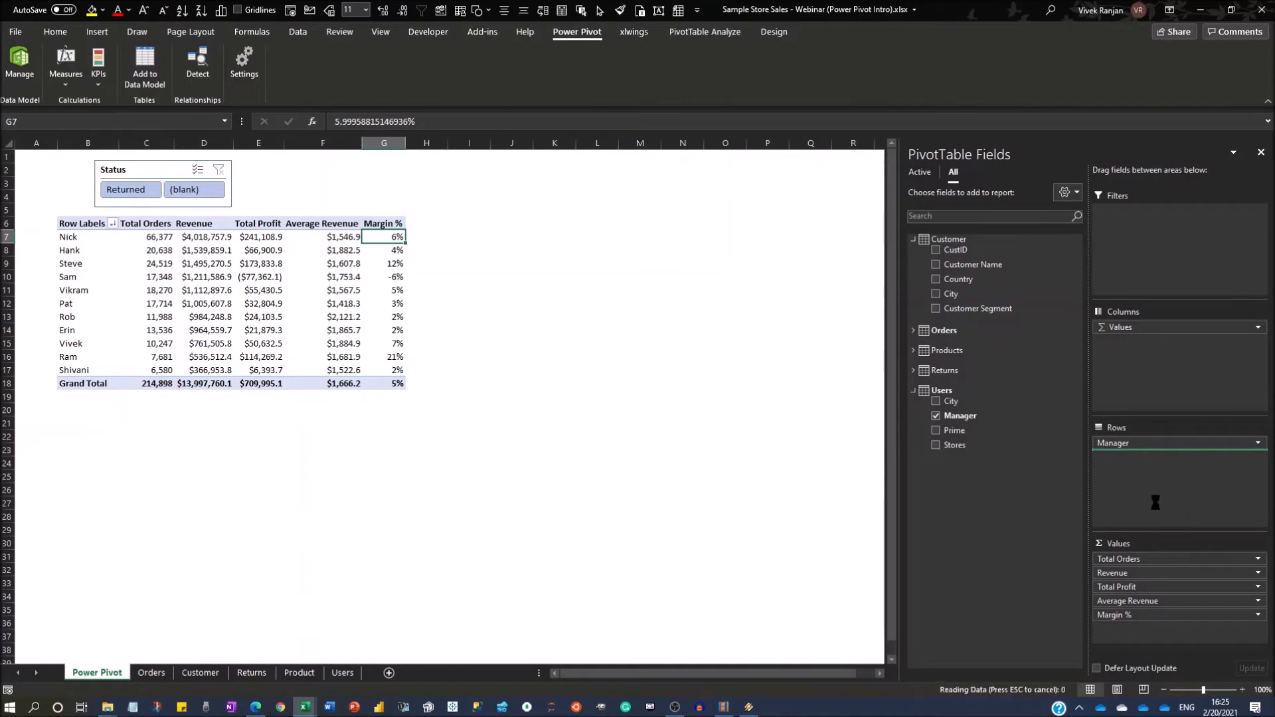
drag(406, 251, 391, 291)
click(232, 253)
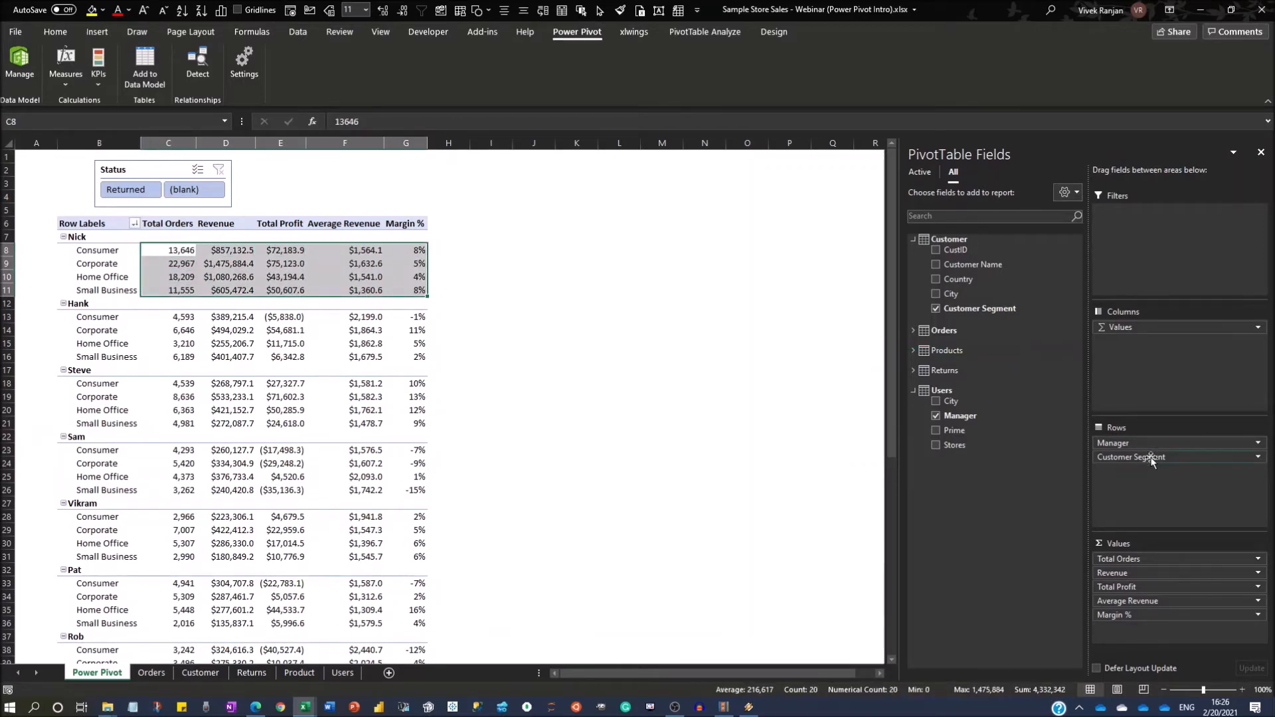
Insert a slicer for Product Category from the Products table and move it beside the PivotTable
click(913, 351)
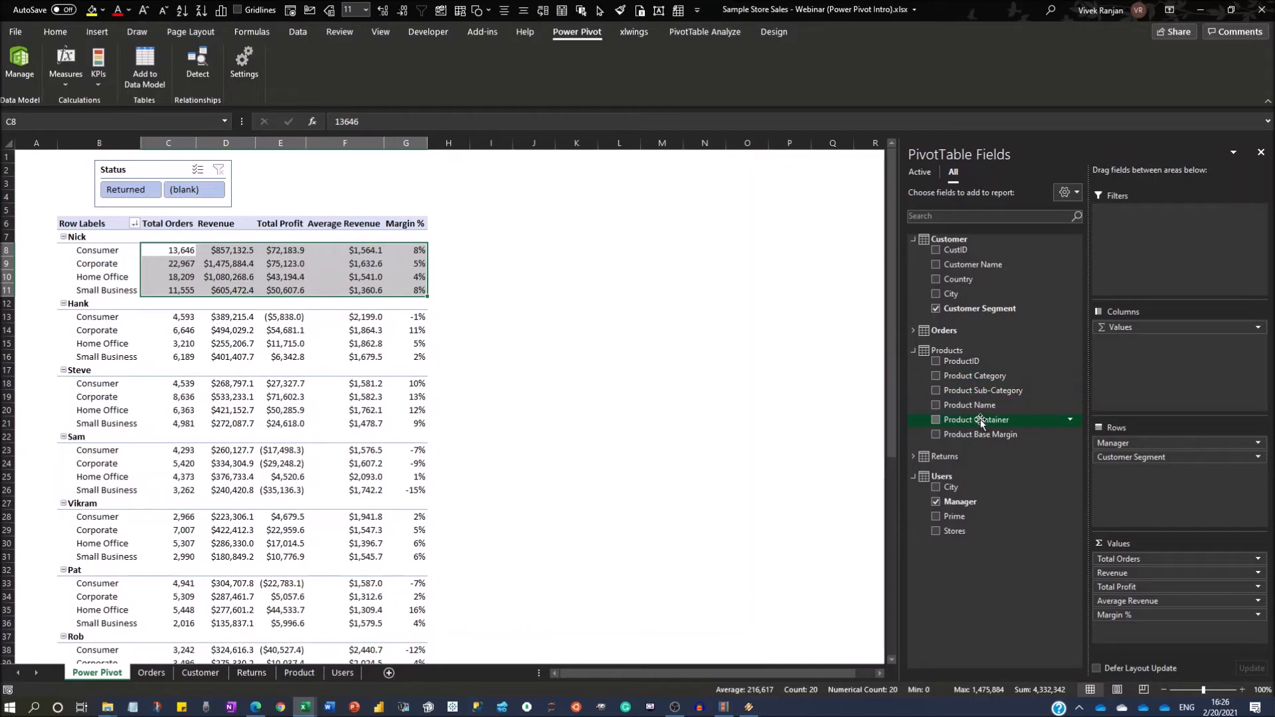
right_click(982, 381)
click(890, 449)
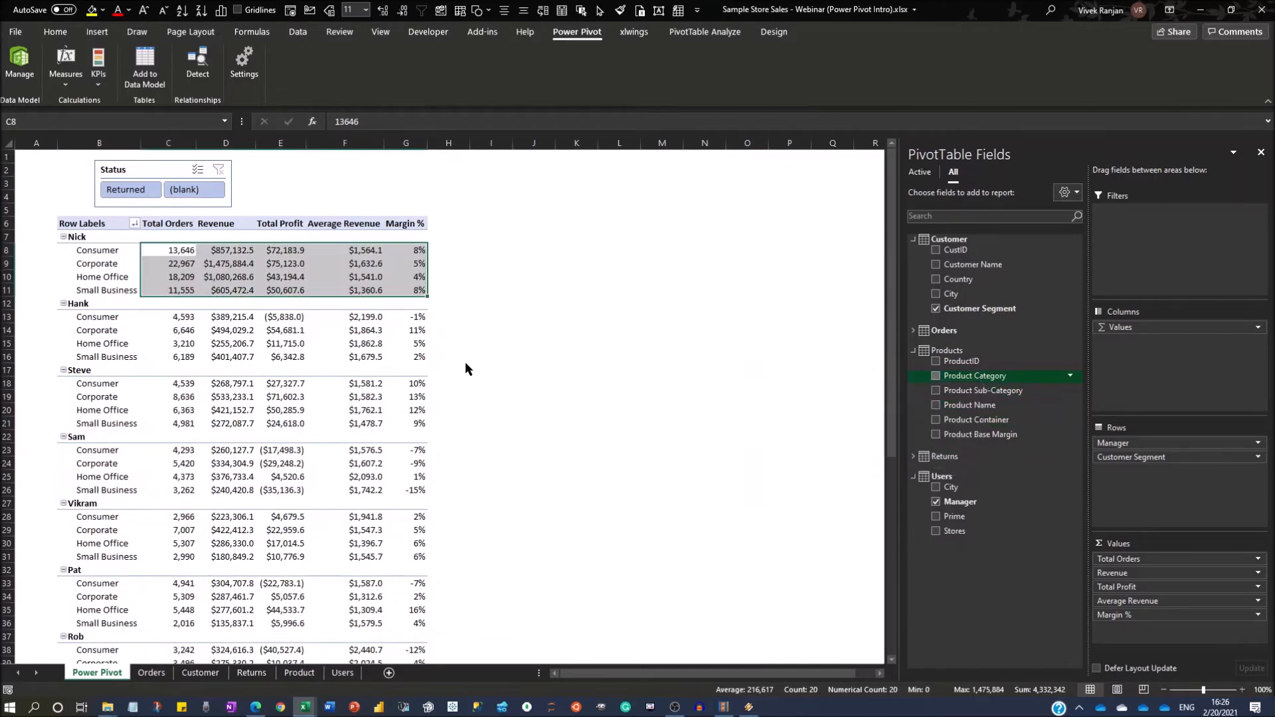
drag(420, 338, 506, 203)
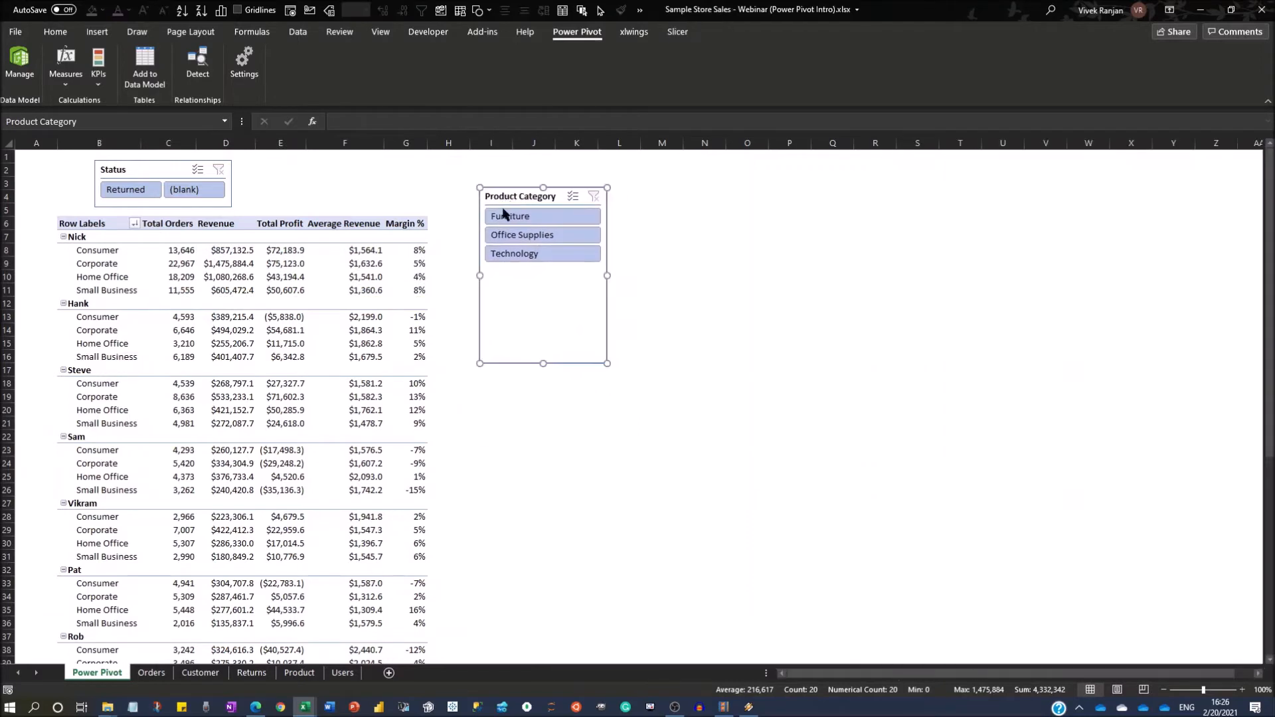
Arrange the Product Category slicer in 3 columns, resize it to about 0.73" by 3.99", and place it beside the Status slicer
click(678, 31)
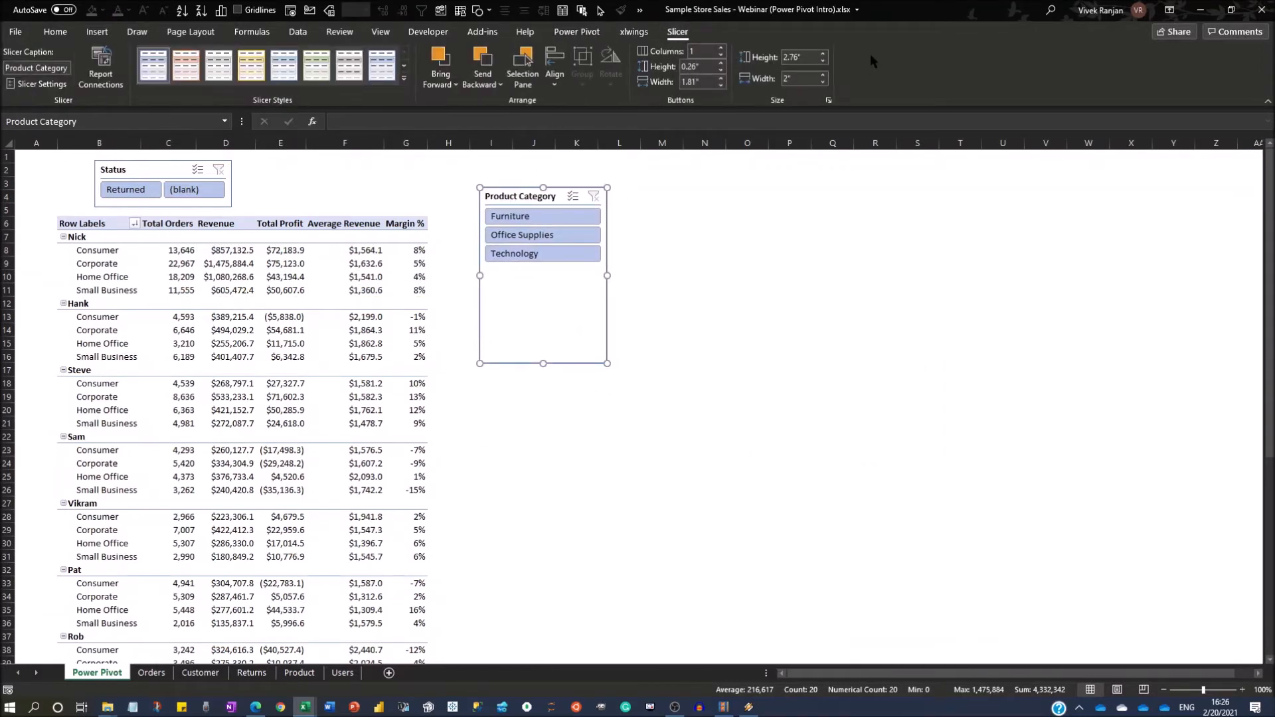
click(721, 48)
click(721, 48)
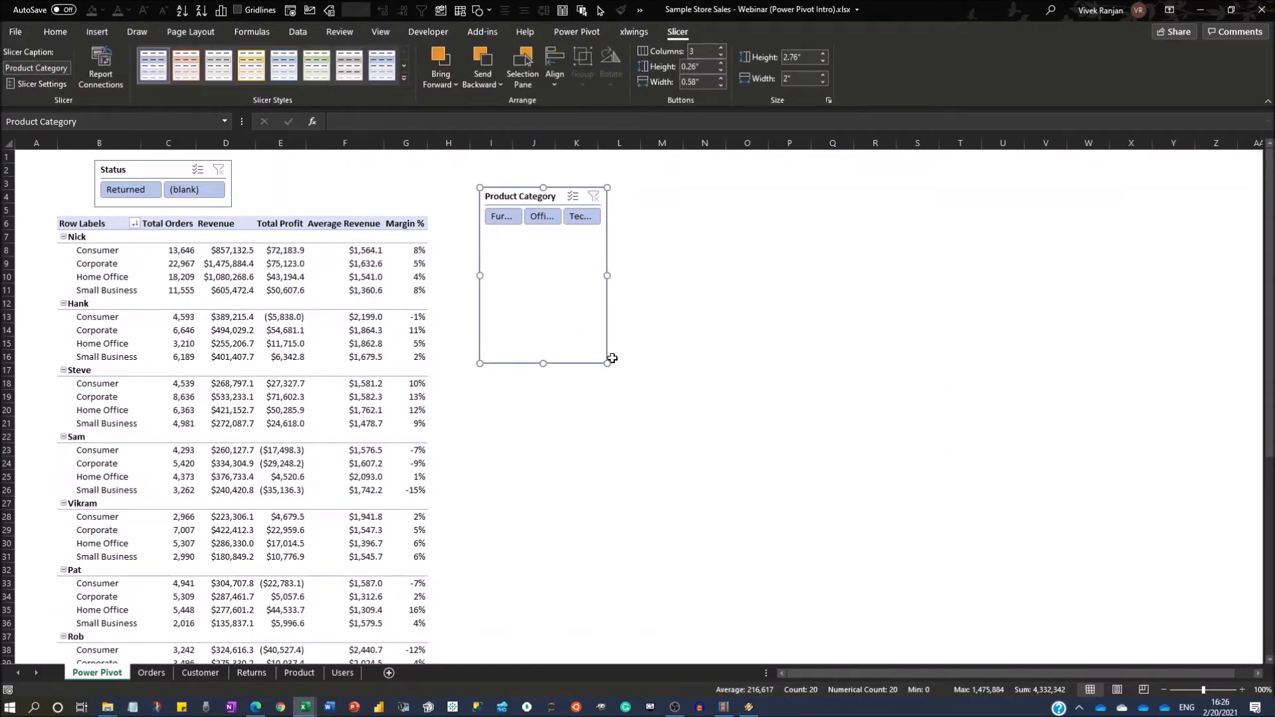
drag(610, 361, 695, 250)
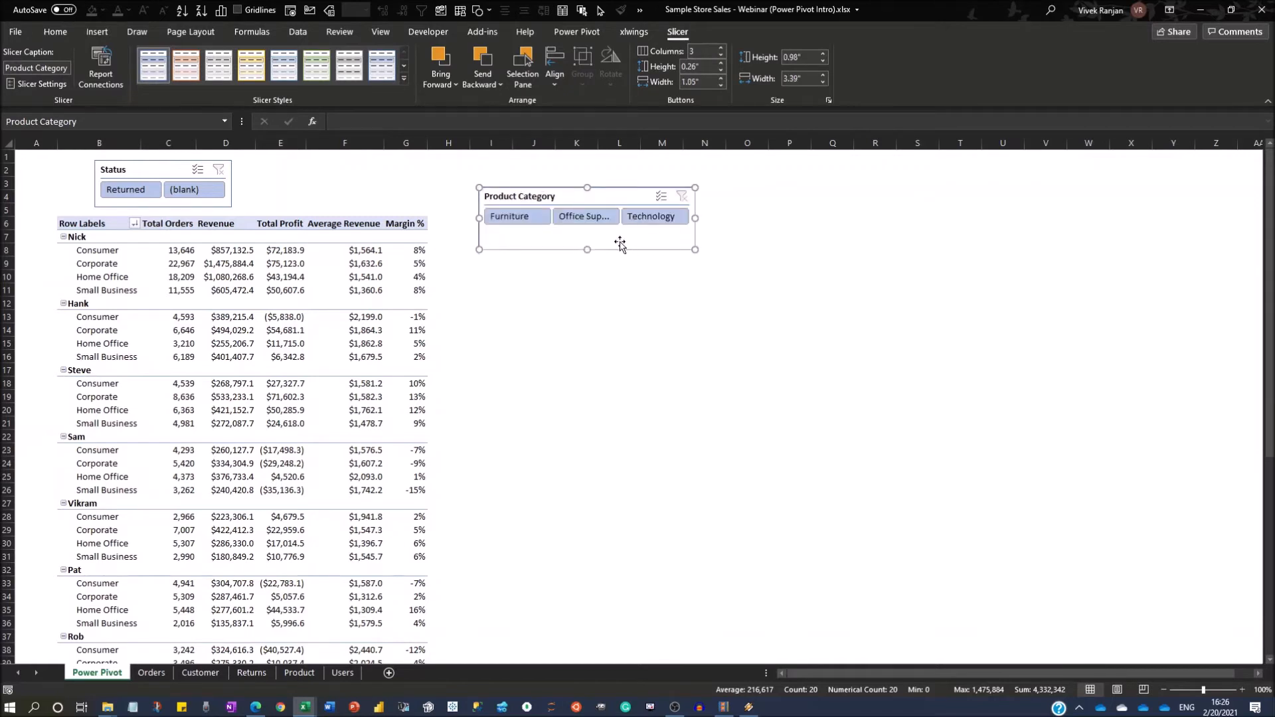
drag(588, 247, 587, 234)
drag(695, 210, 734, 210)
drag(623, 202, 409, 170)
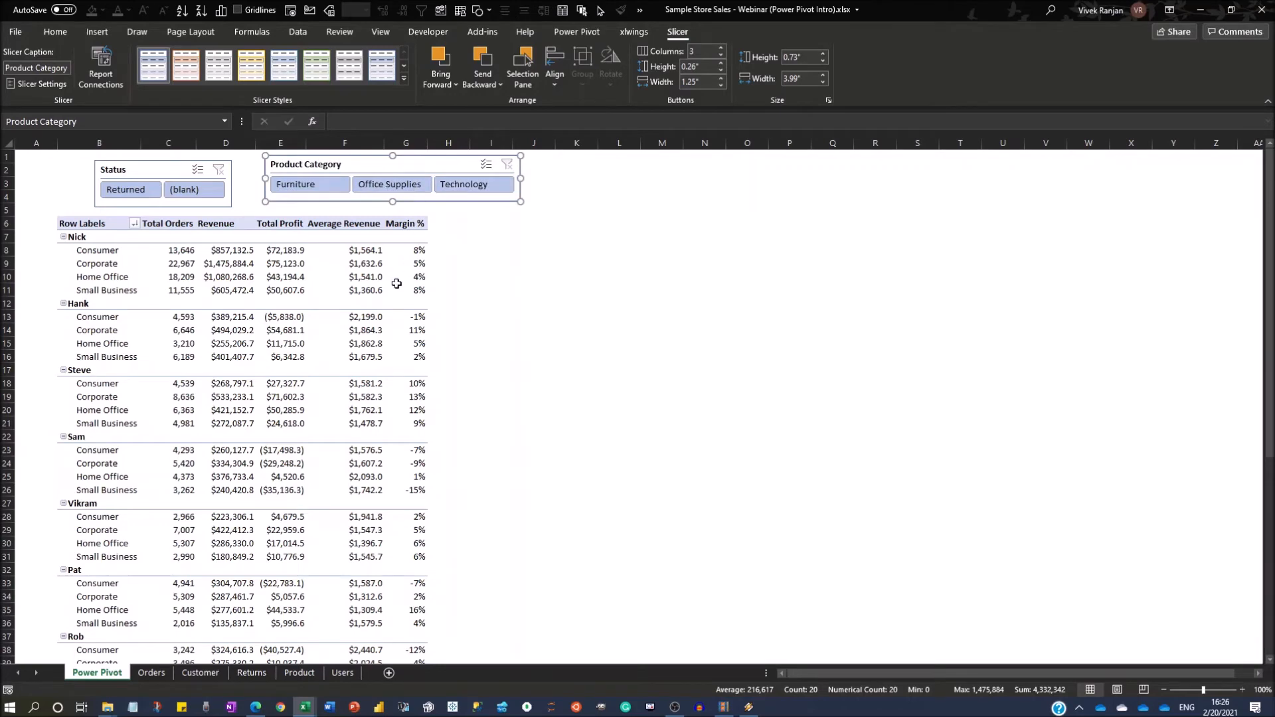
Filter the PivotTable with the slicers to Returned orders, trying the product categories in turn and ending on Technology
click(415, 290)
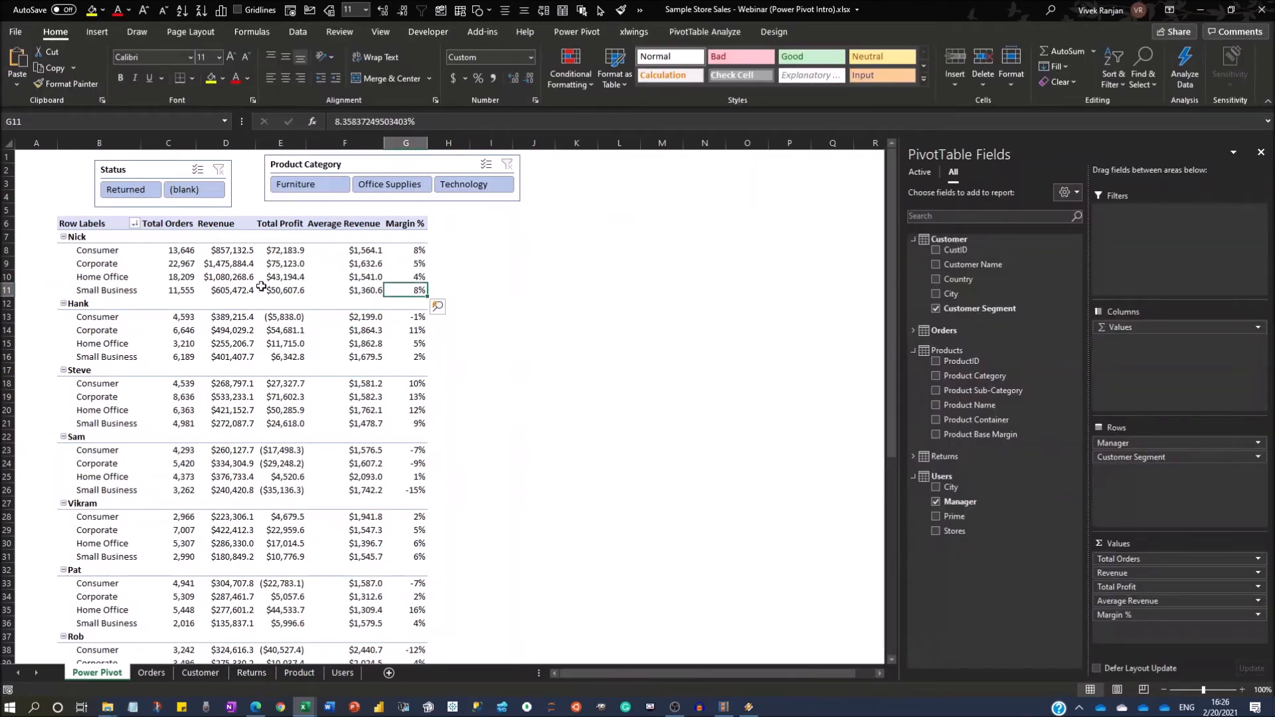
scroll(303, 264, down, 5)
scroll(199, 240, up, 5)
click(126, 190)
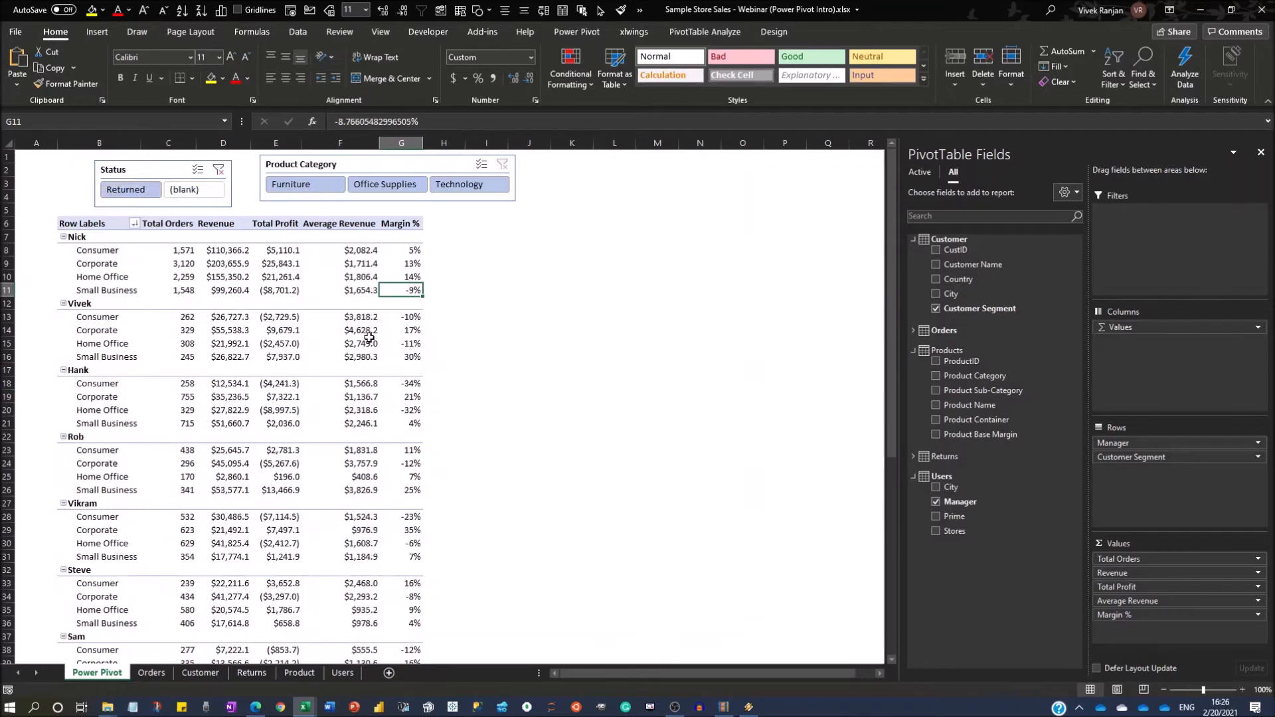
click(309, 186)
click(381, 190)
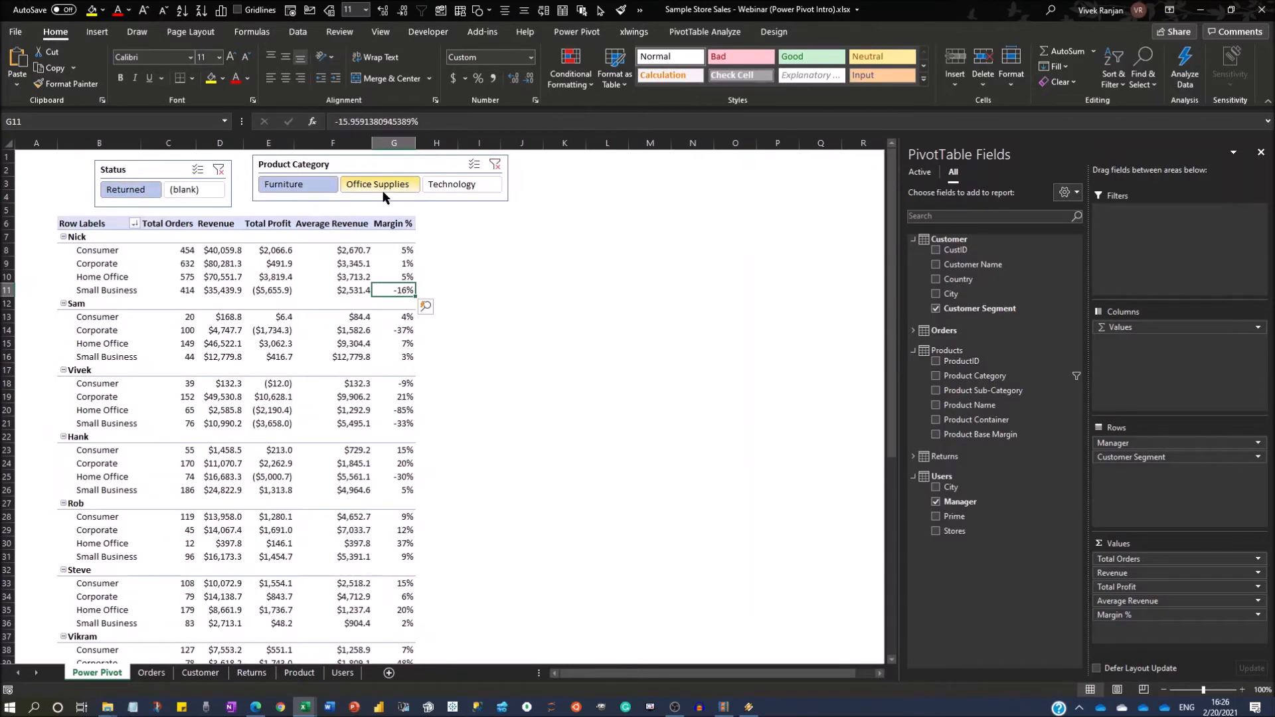
click(462, 187)
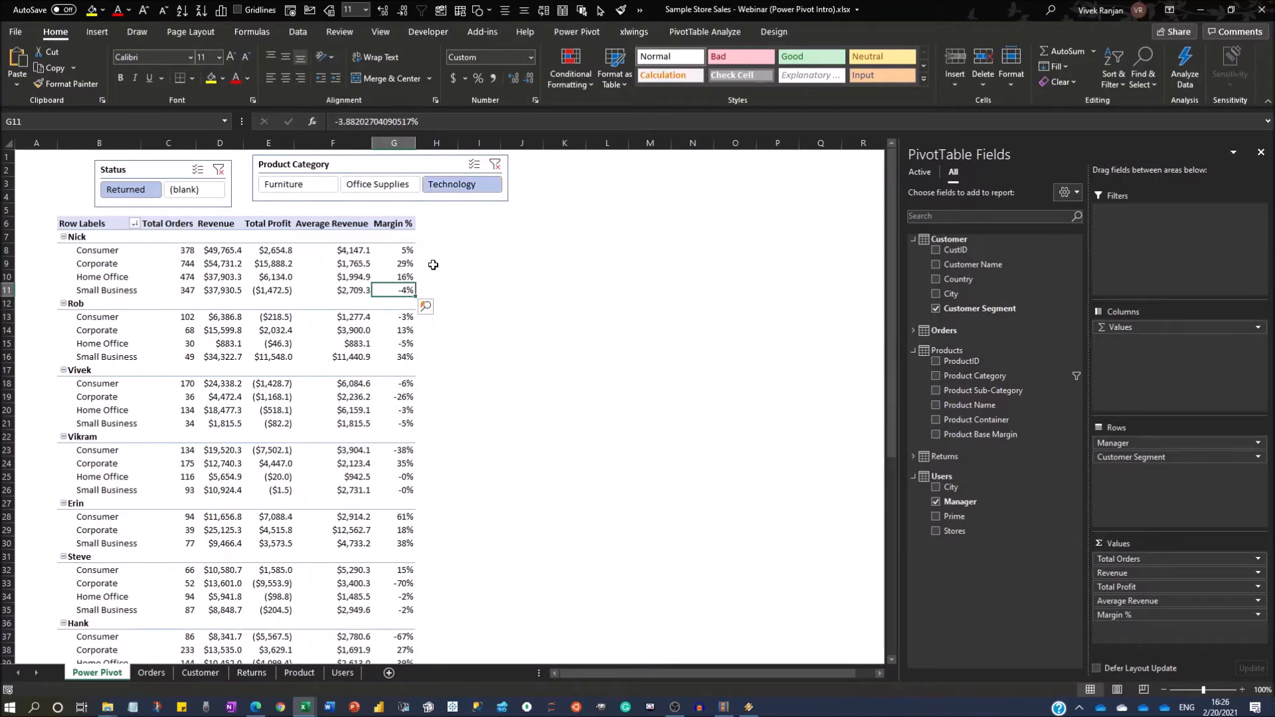
Clear the Product Category and Status slicer filters so the PivotTable covers all orders
click(398, 186)
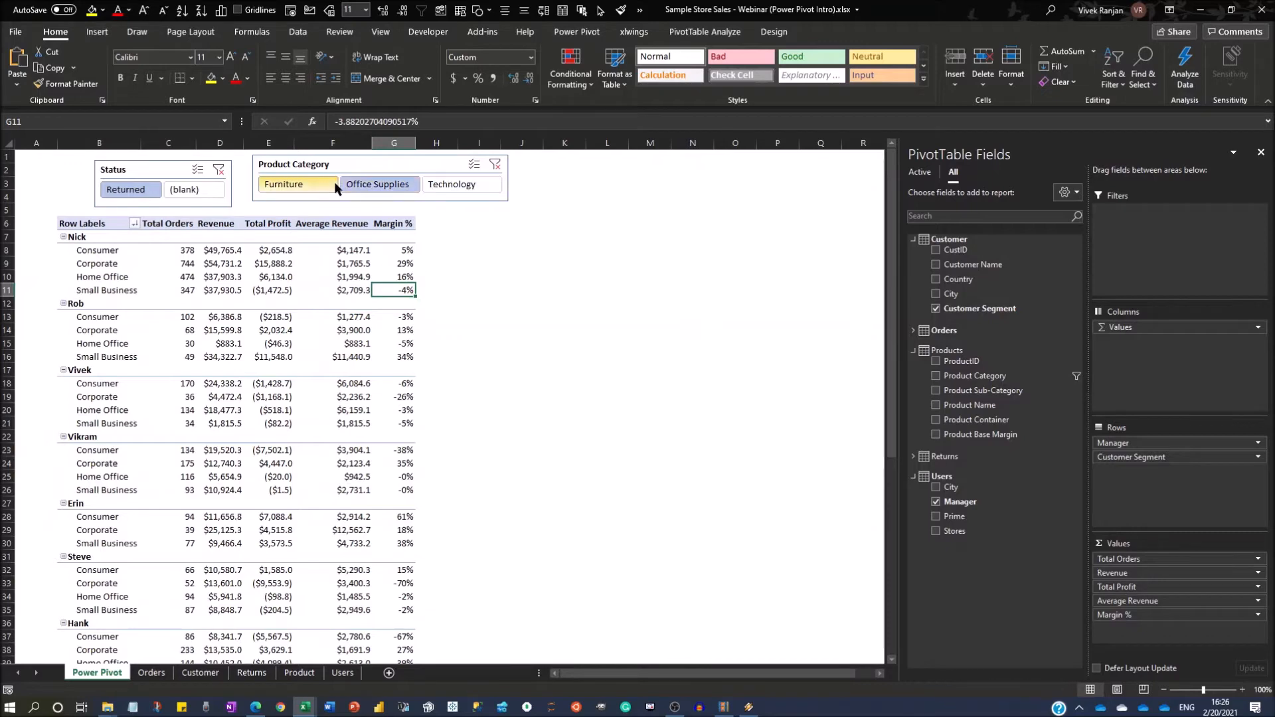
click(495, 164)
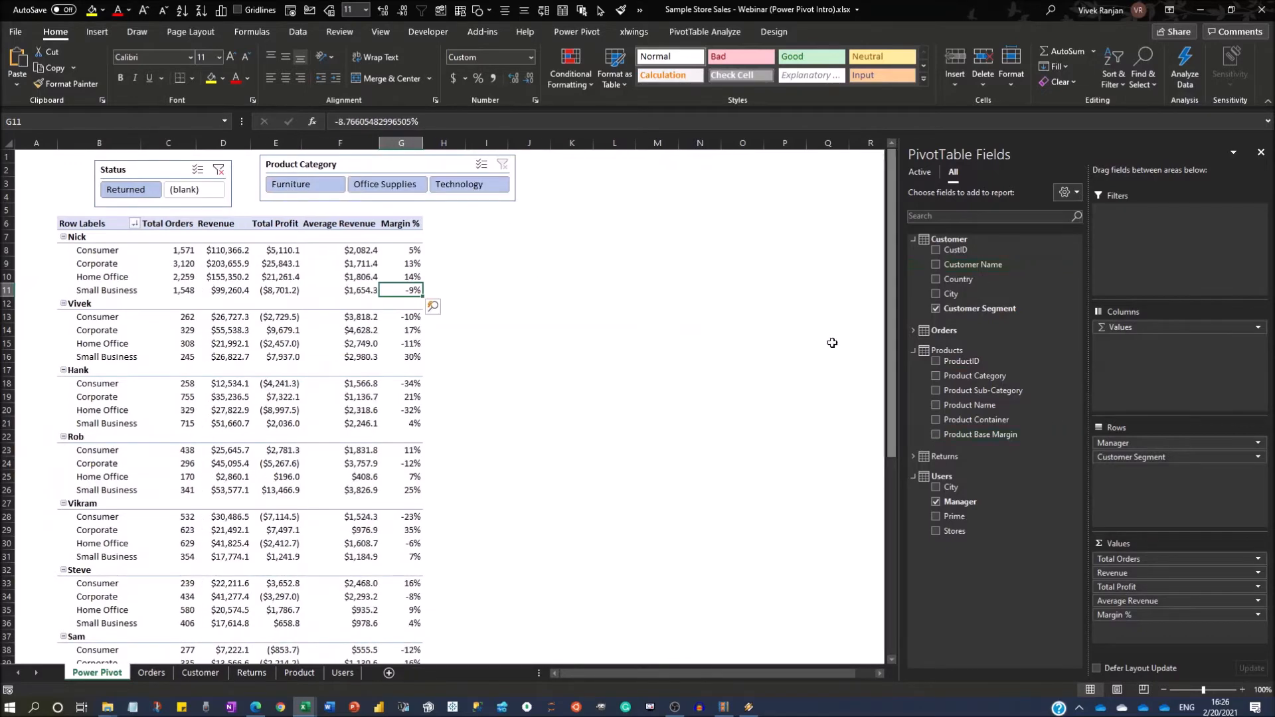
click(219, 170)
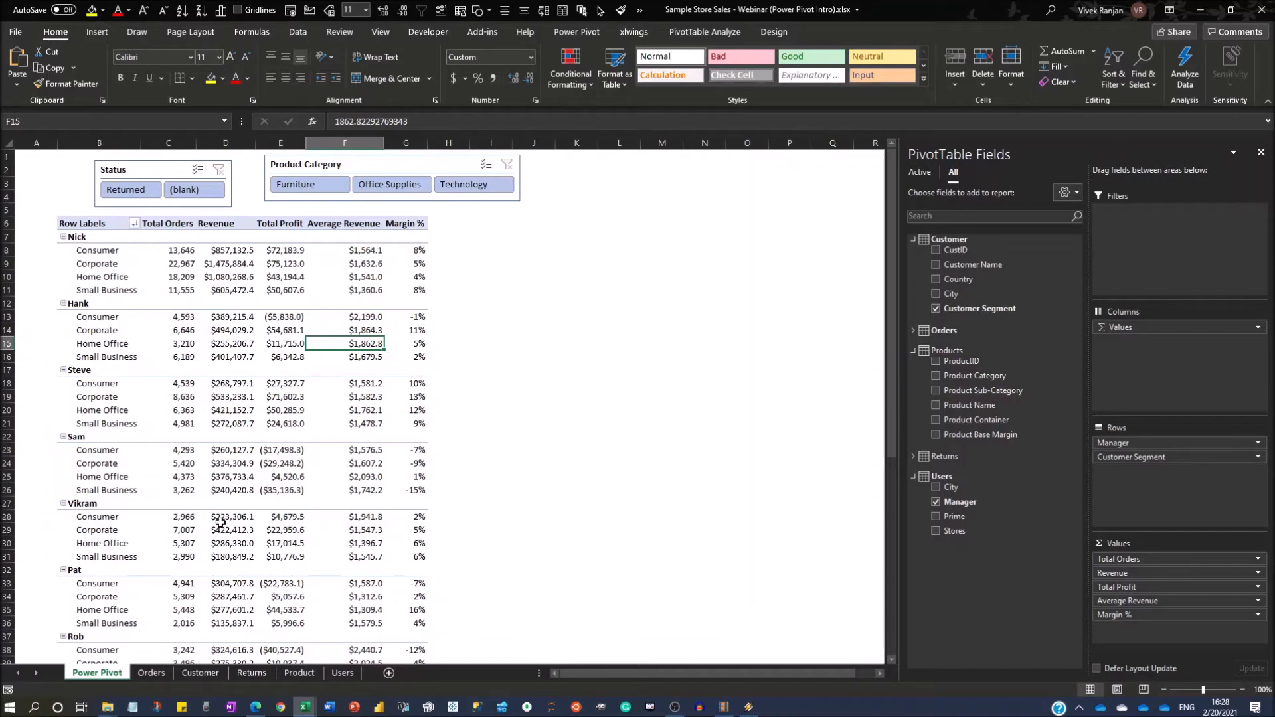
Look over the Orders and Customer source sheets and return to the Power Pivot sheet
click(153, 674)
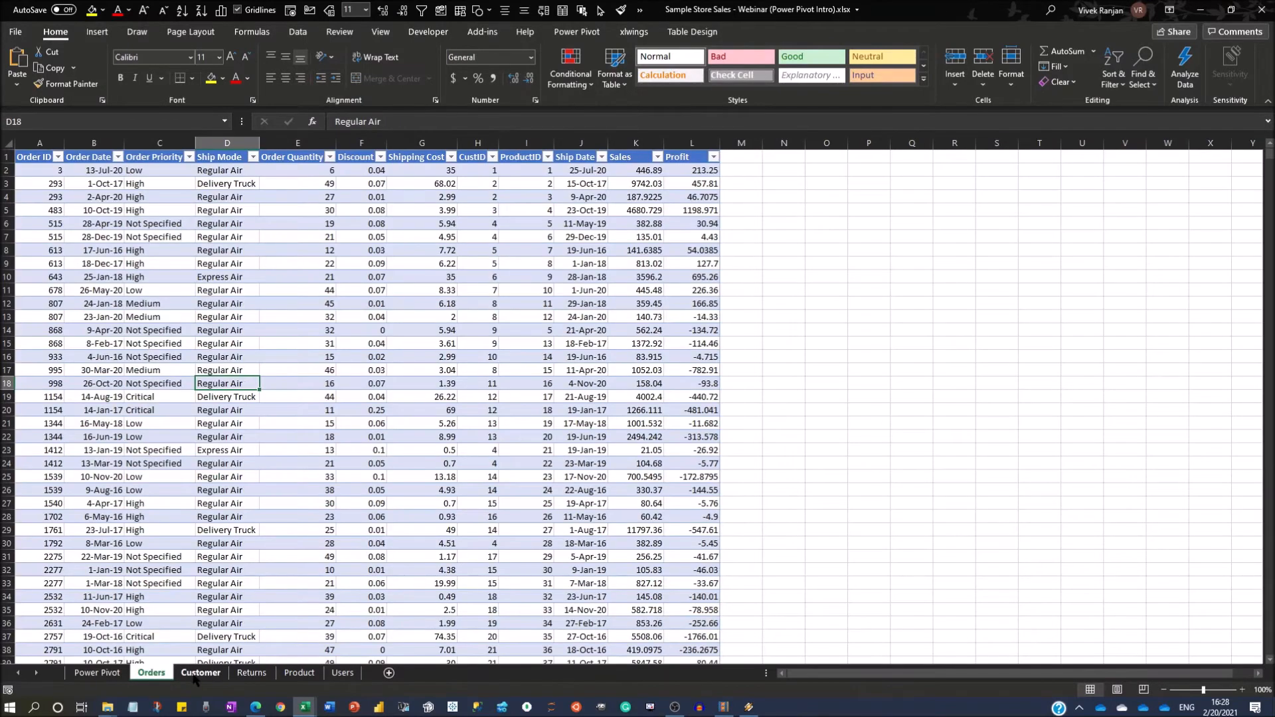
click(196, 674)
click(113, 674)
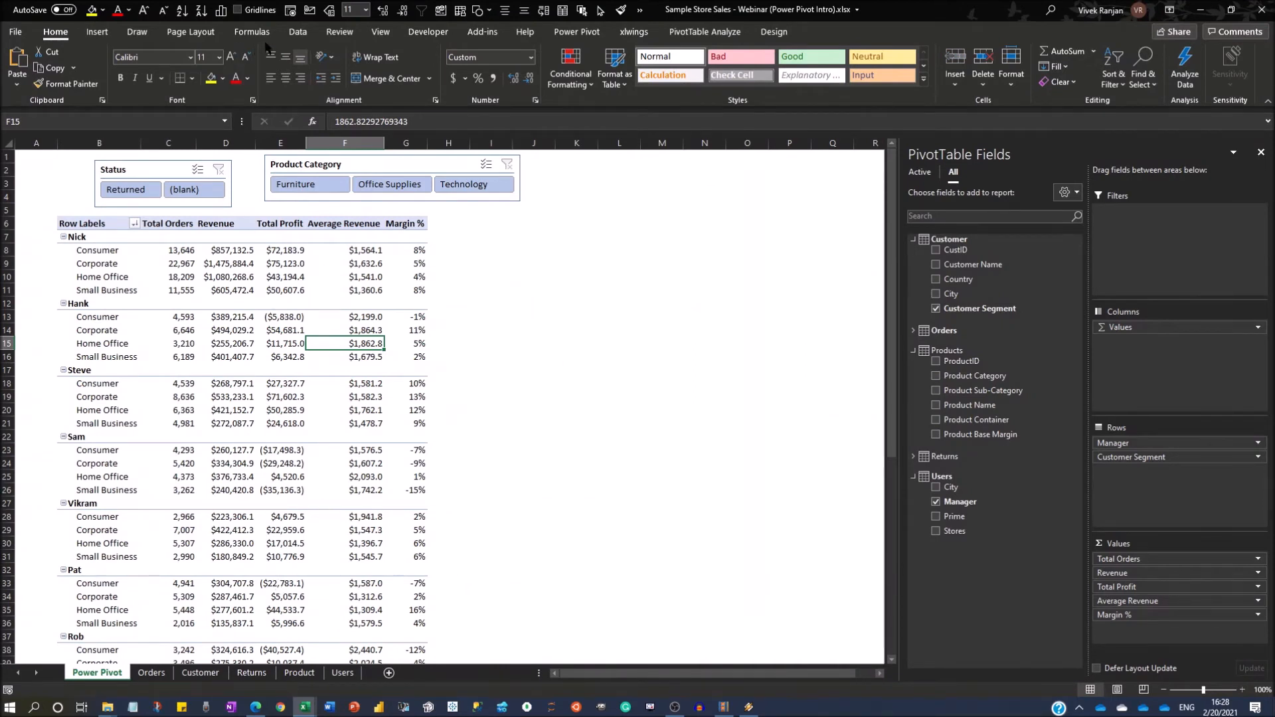
Review the available external data source types and start an import from a SQL Server database
click(299, 34)
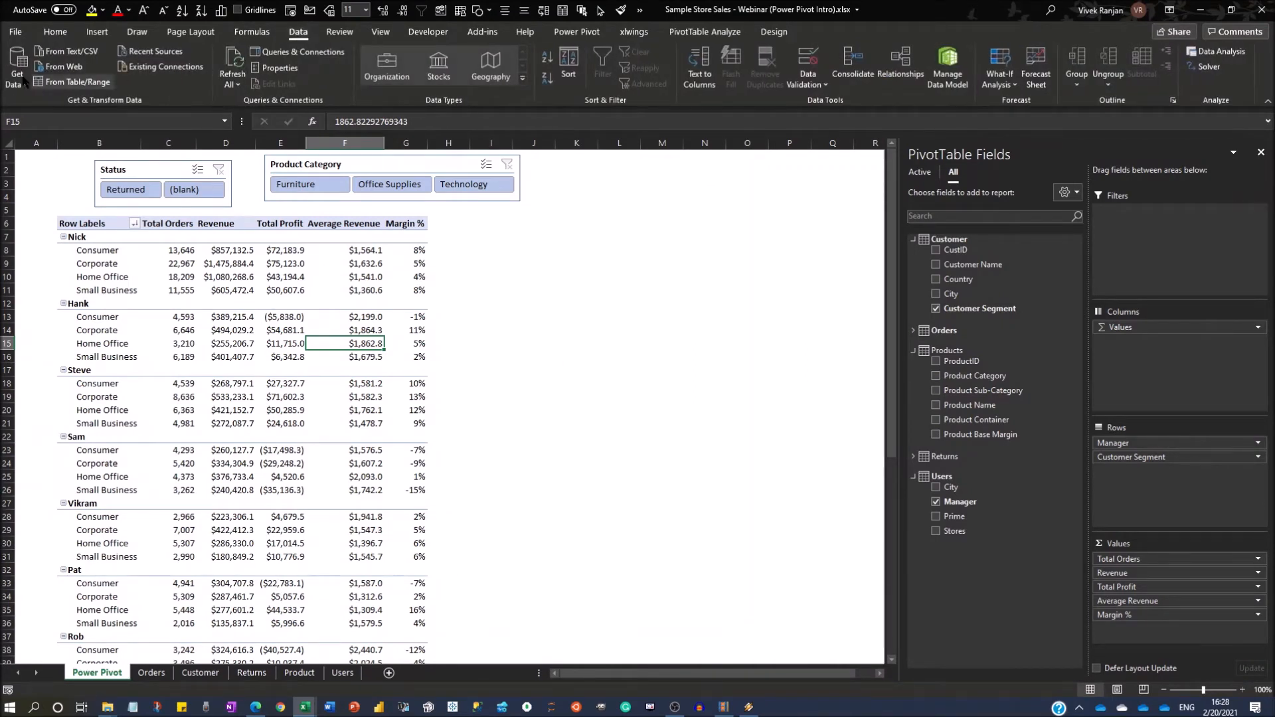
click(16, 78)
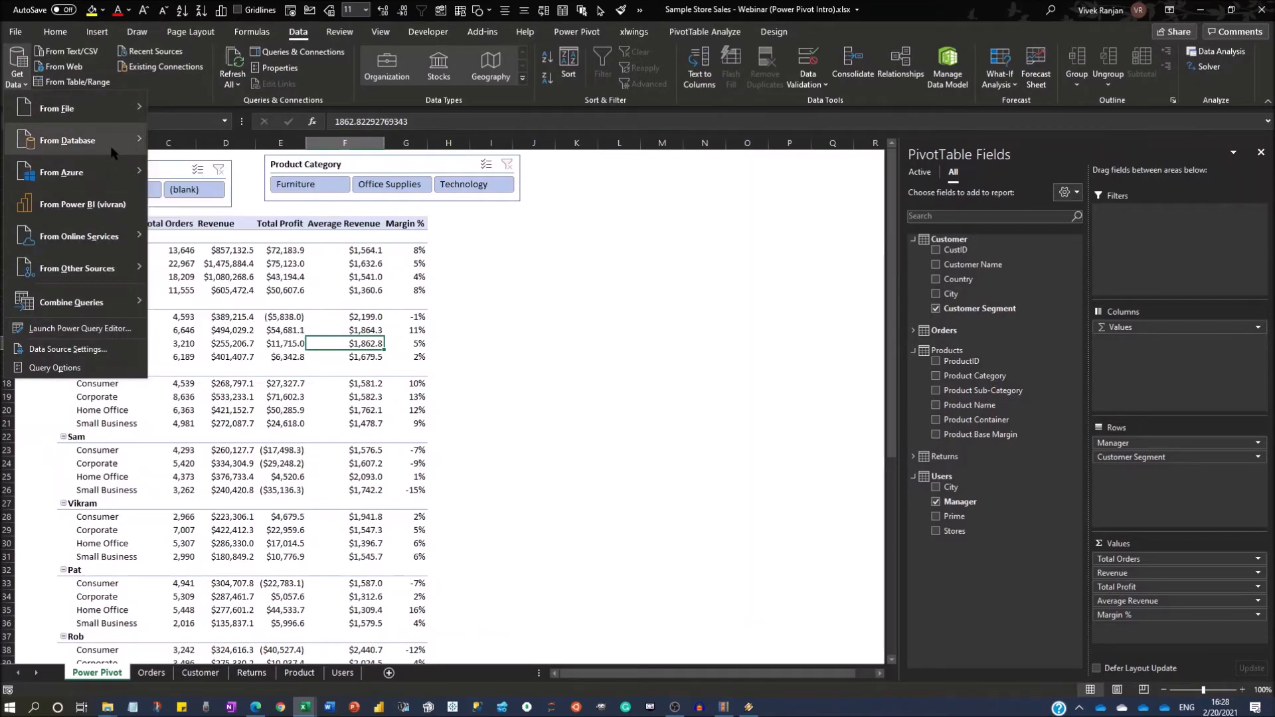
mouse_move(113, 153)
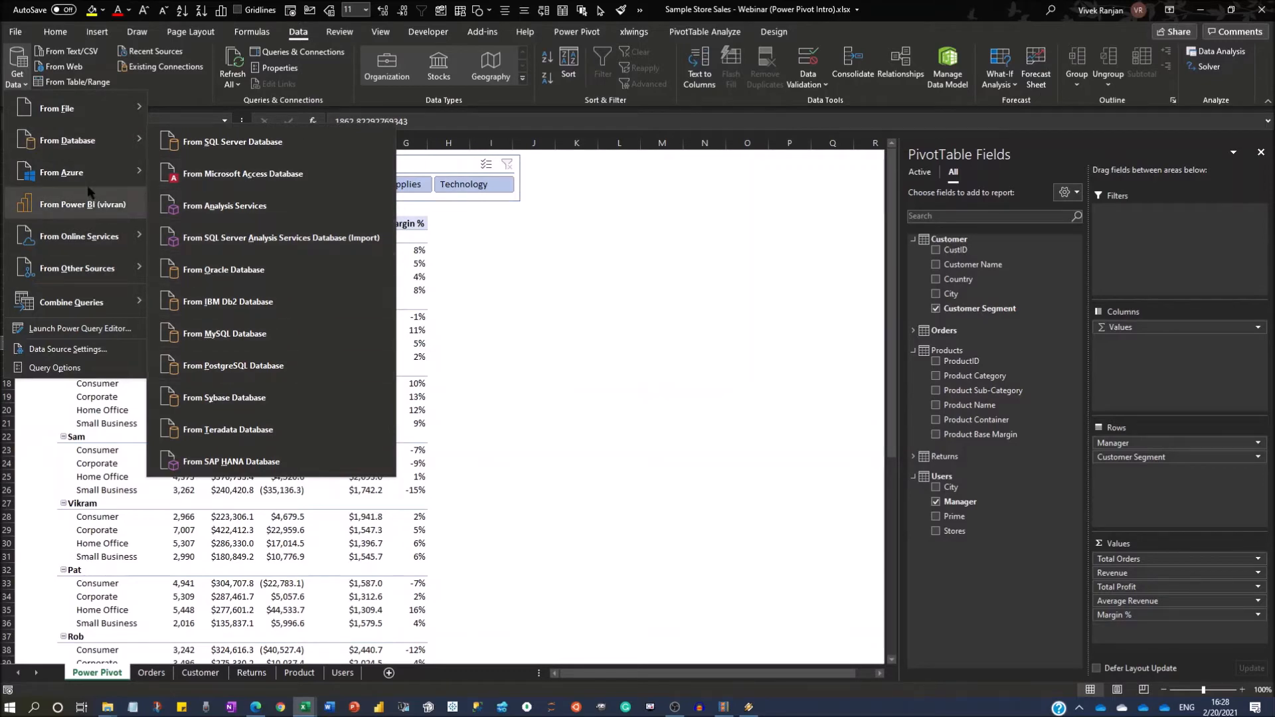
mouse_move(87, 174)
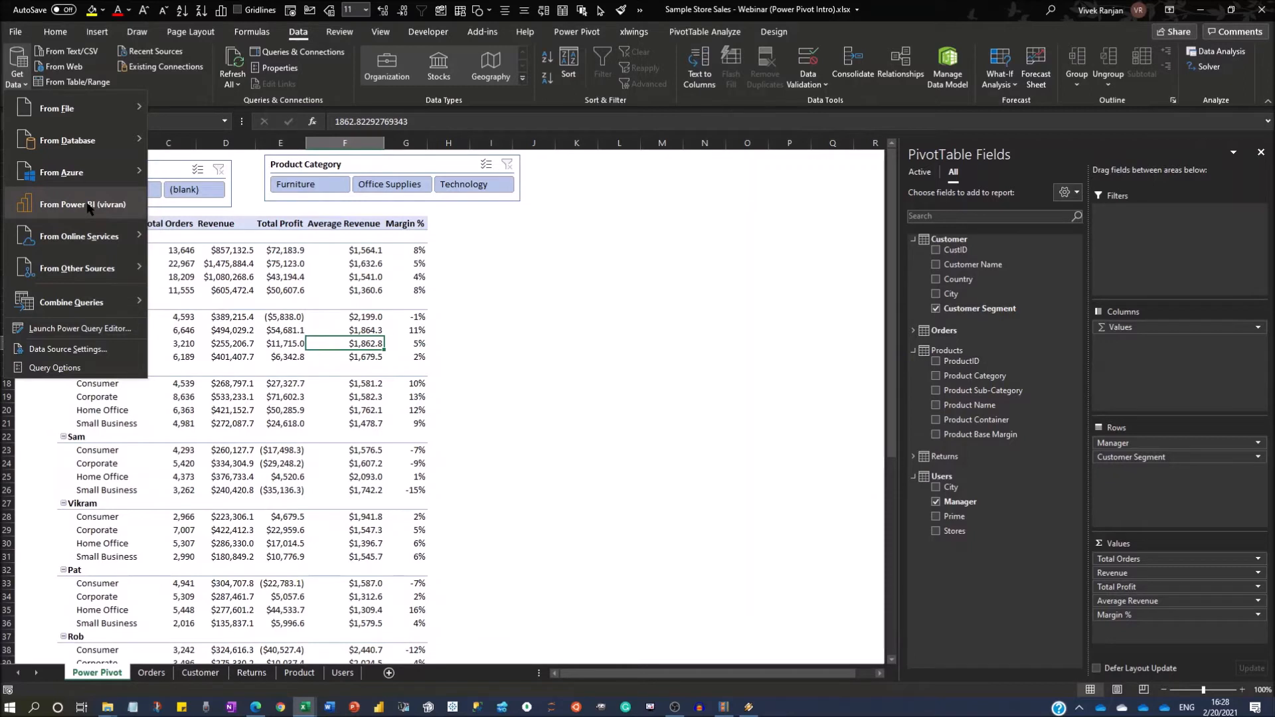
mouse_move(94, 242)
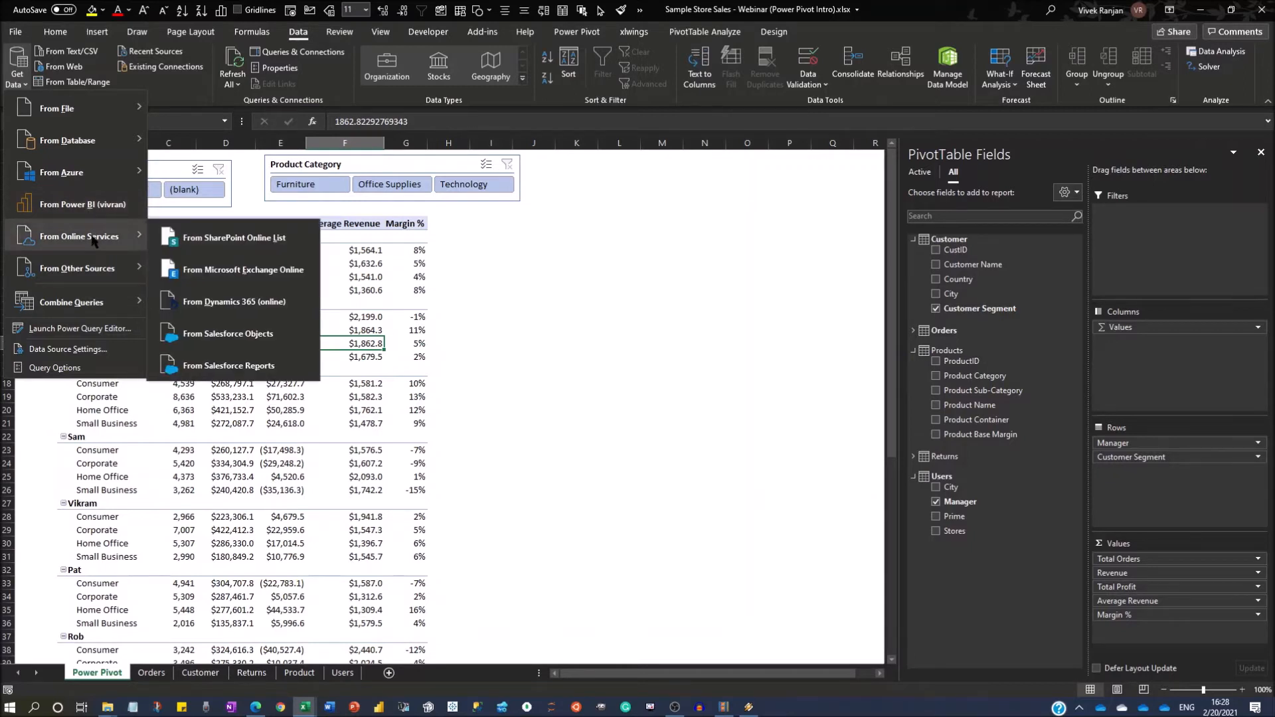
mouse_move(94, 276)
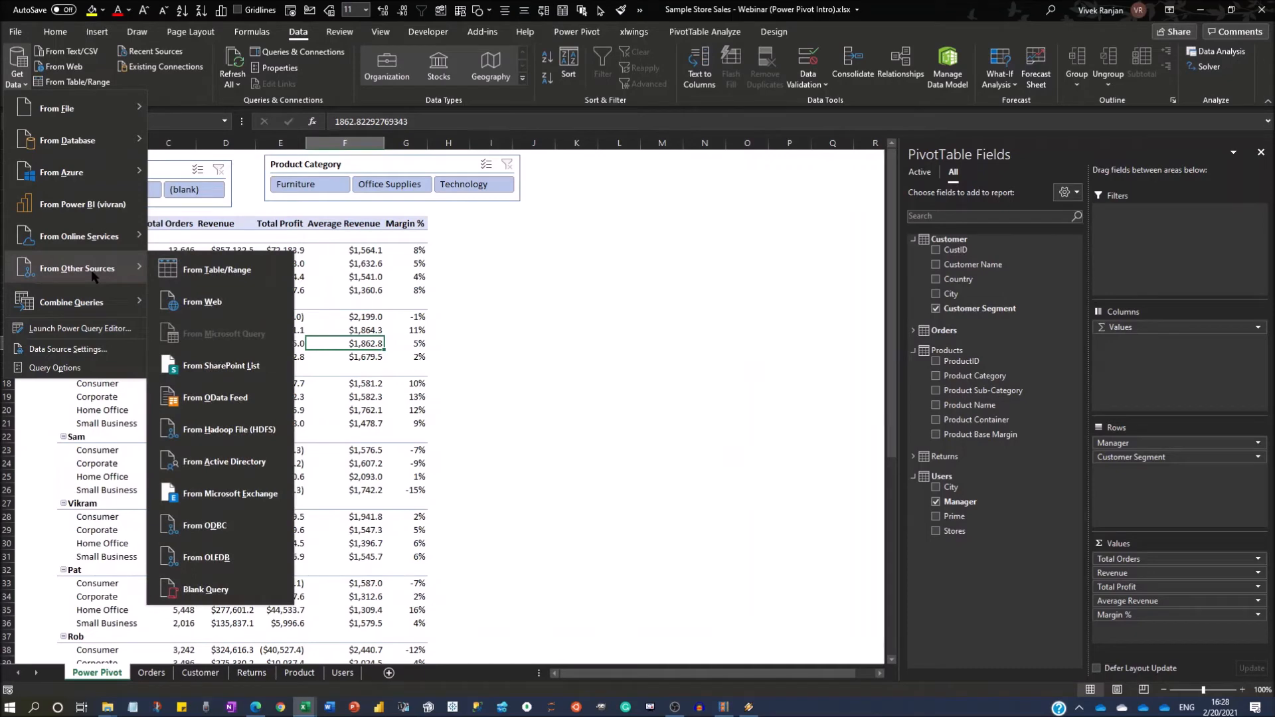
mouse_move(60, 148)
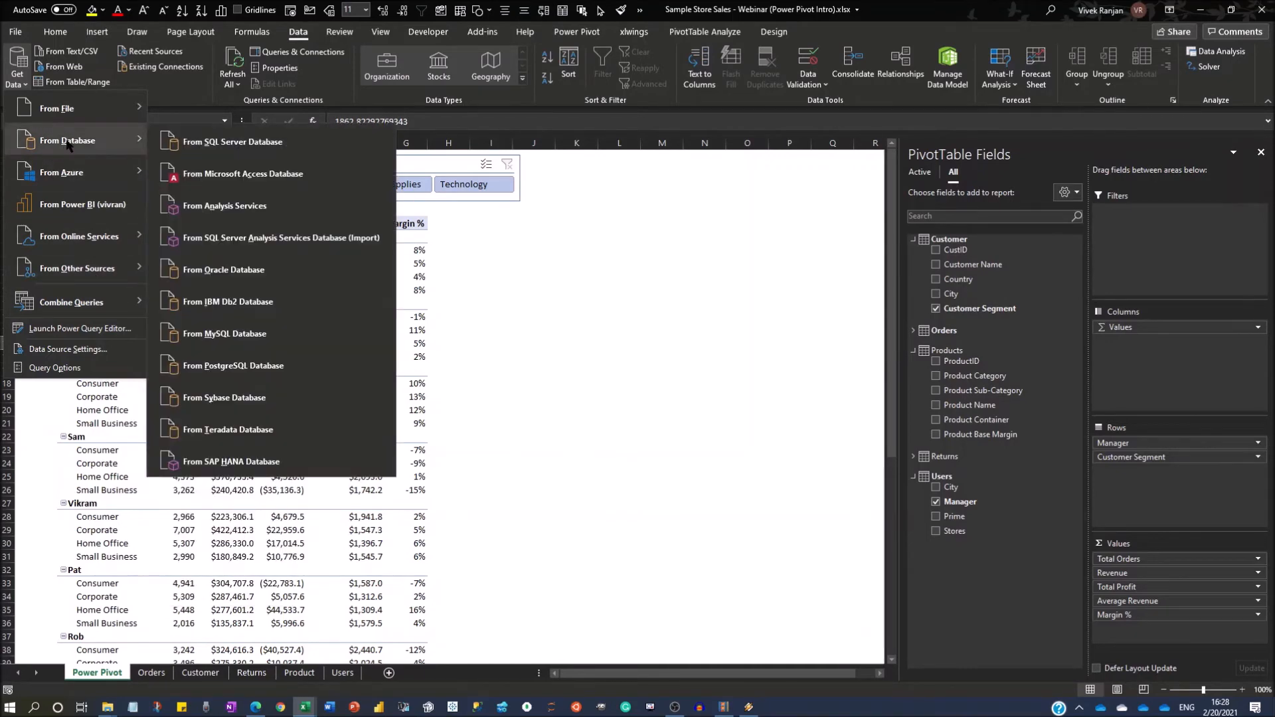
click(197, 143)
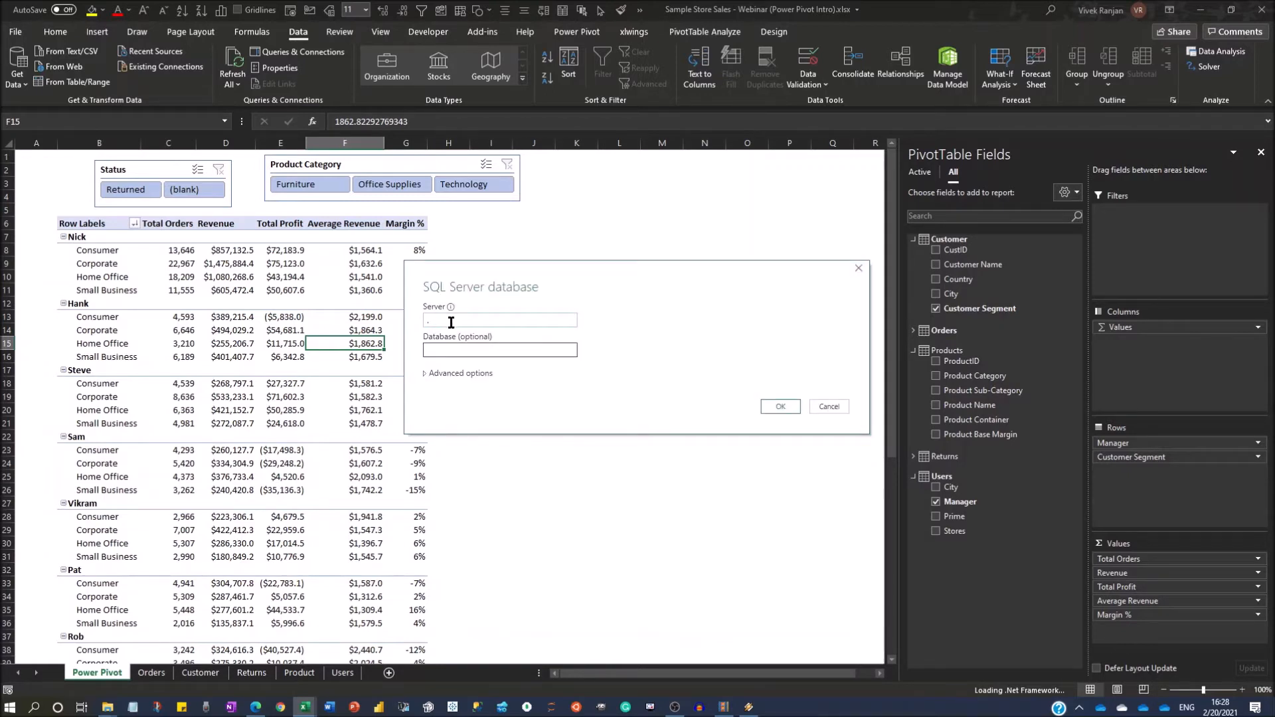
Connect to the local SQL Server "." with Windows credentials, leaving the database name empty and accepting an unencrypted connection
click(459, 349)
click(774, 406)
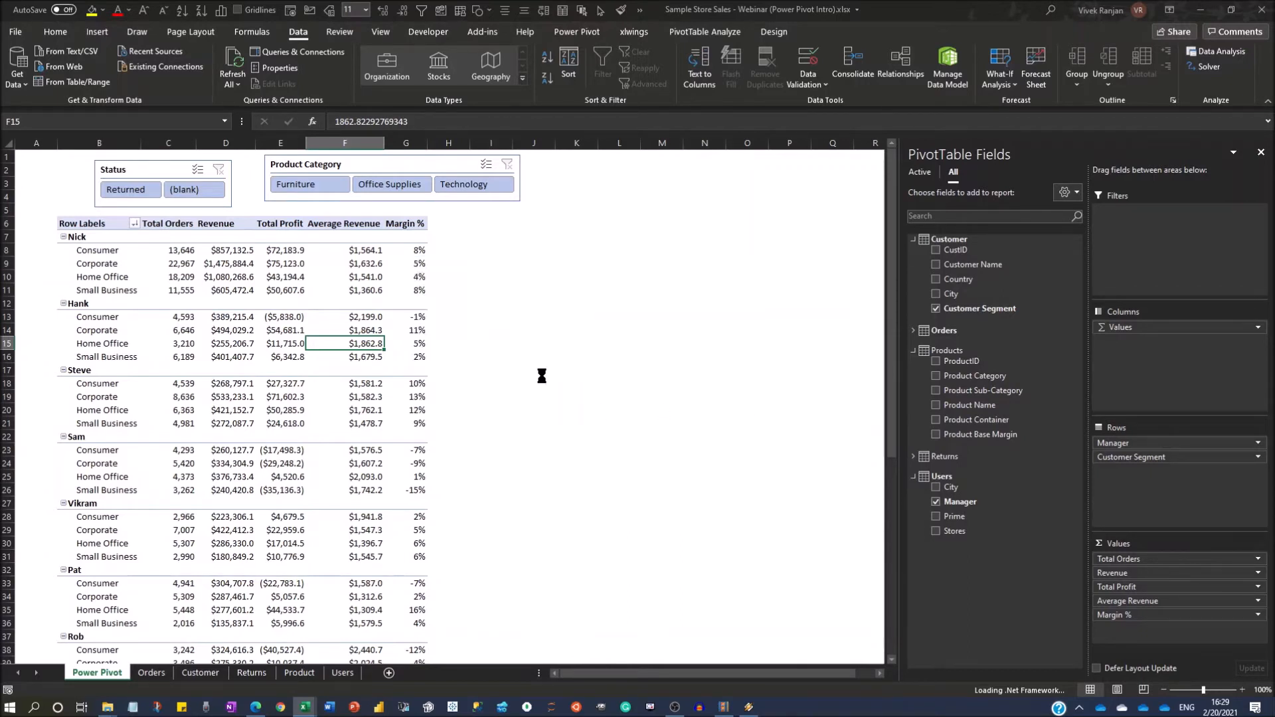
click(770, 425)
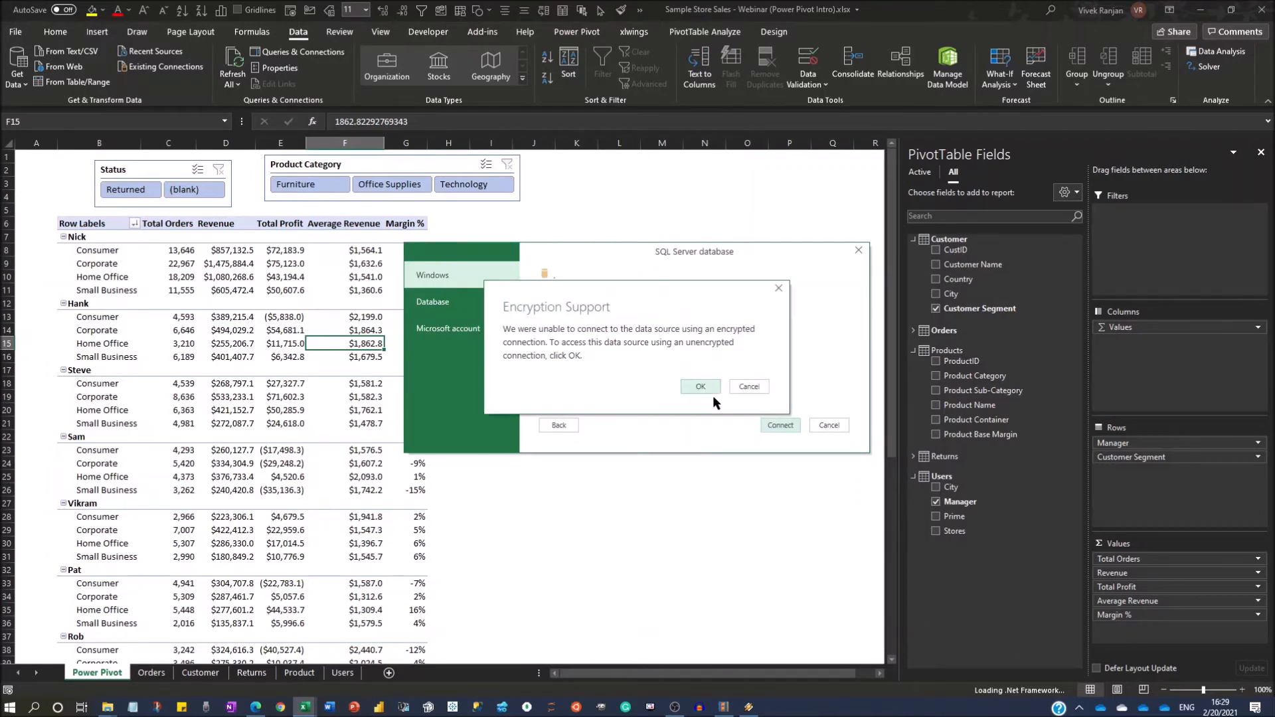
click(700, 388)
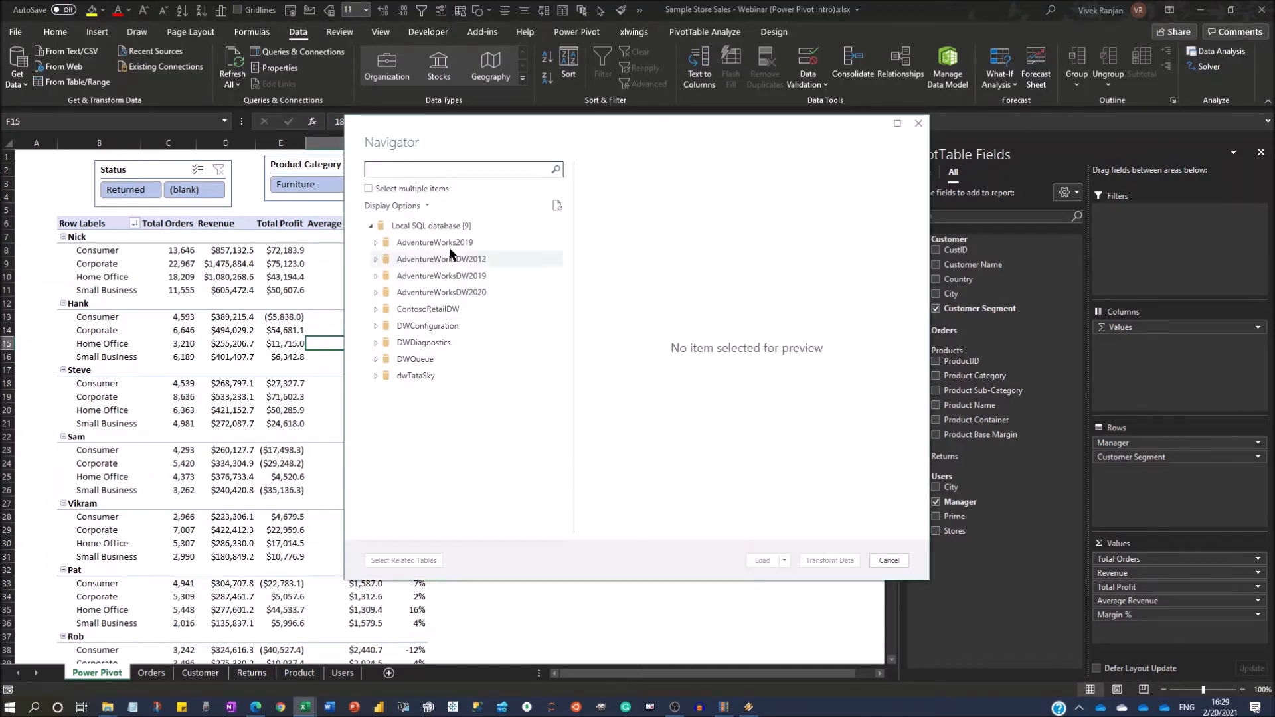
Expand the AdventureWorks2019 database and preview the Purchasing.vVendorWithContacts view
click(375, 243)
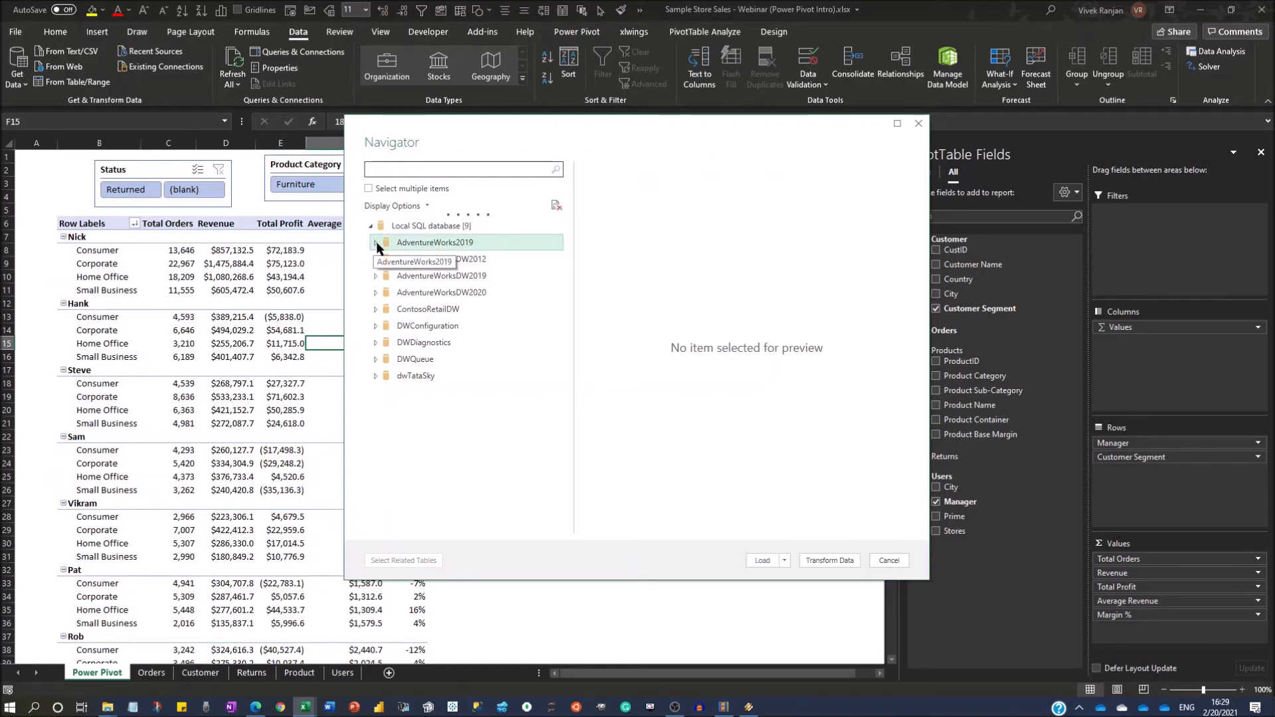
scroll(454, 311, down, 3)
scroll(454, 311, down, 10)
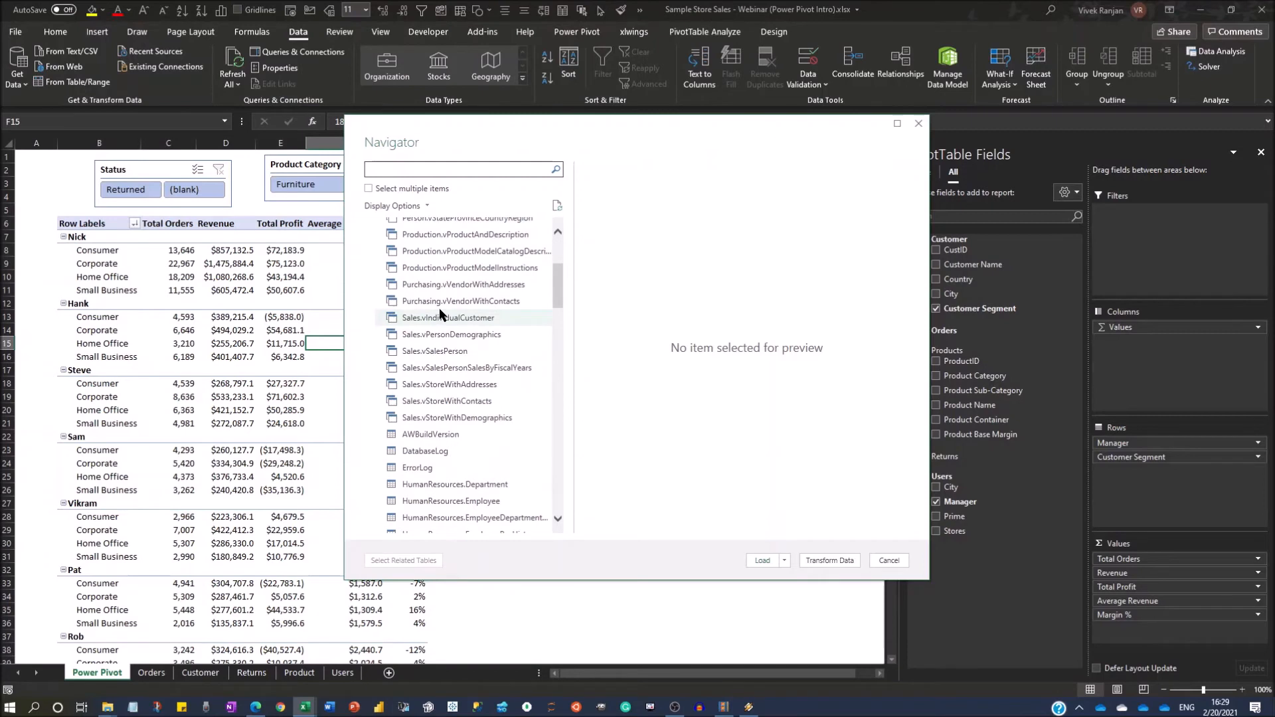
click(459, 301)
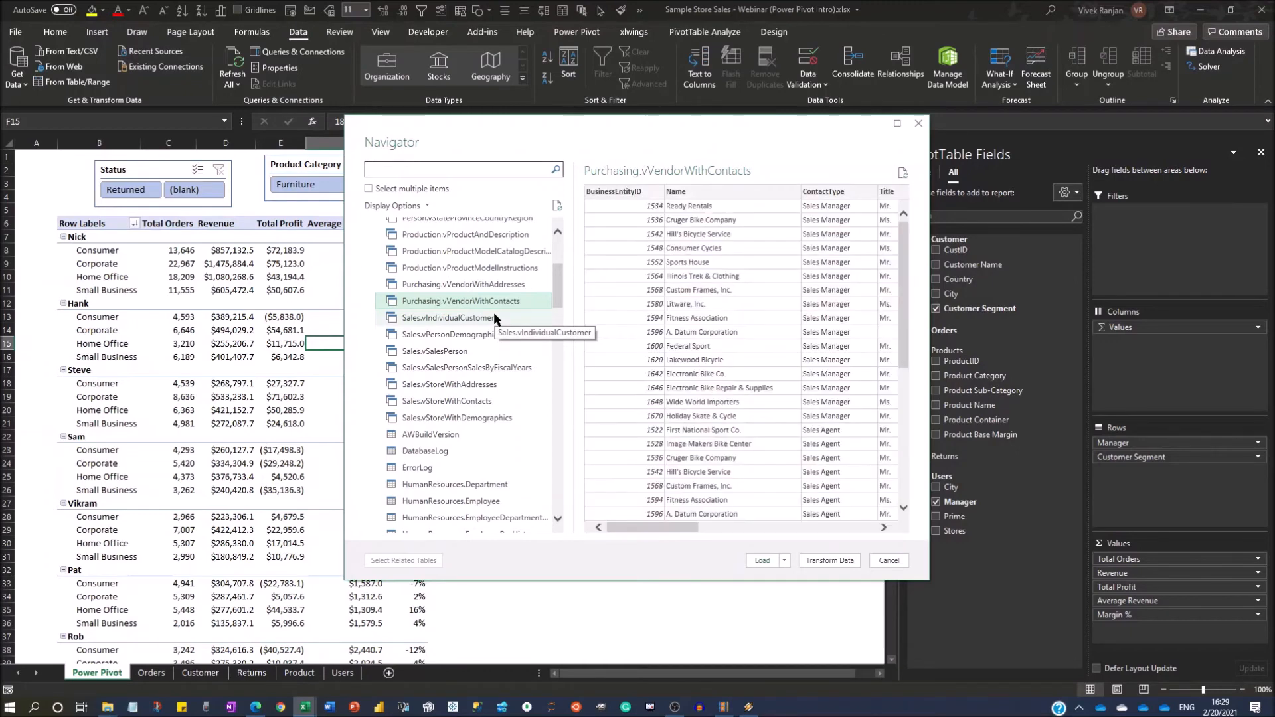
scroll(468, 325, down, 3)
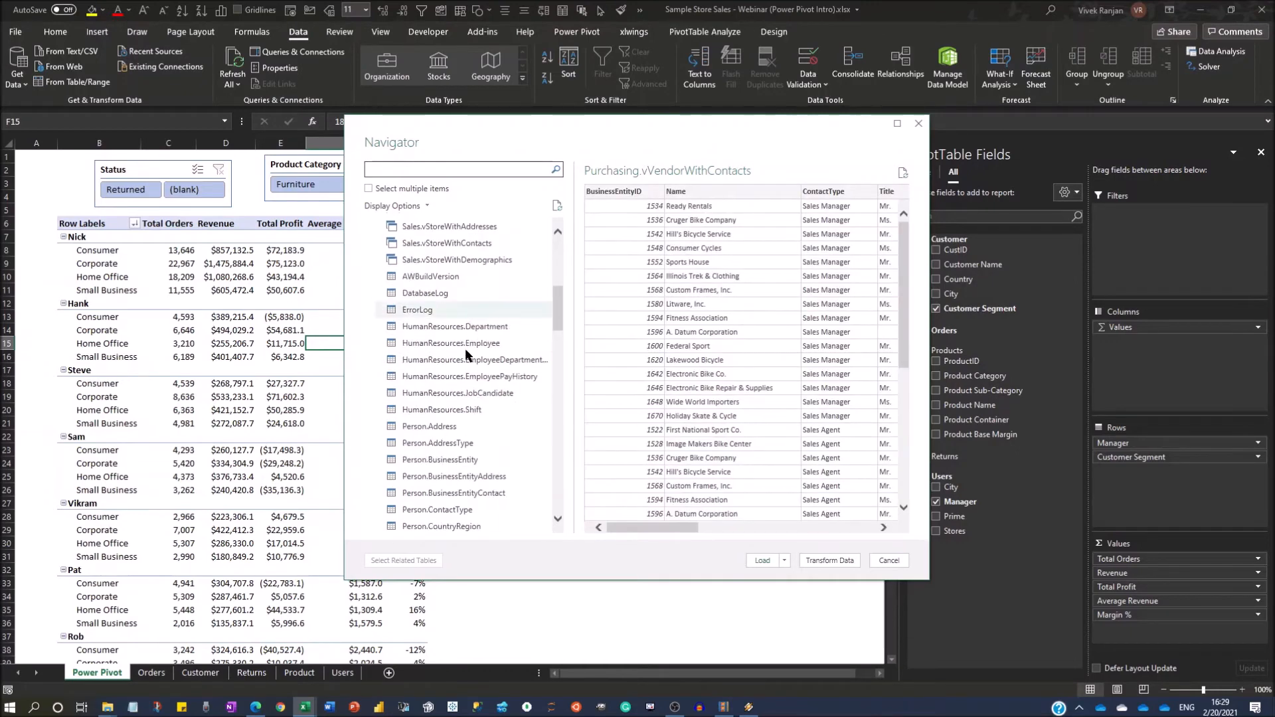
Allow multiple items and select Purchasing.vVendorWithContacts and Production.Product from AdventureWorks2019 for import
click(368, 188)
scroll(411, 279, up, 3)
scroll(412, 279, up, 3)
click(435, 458)
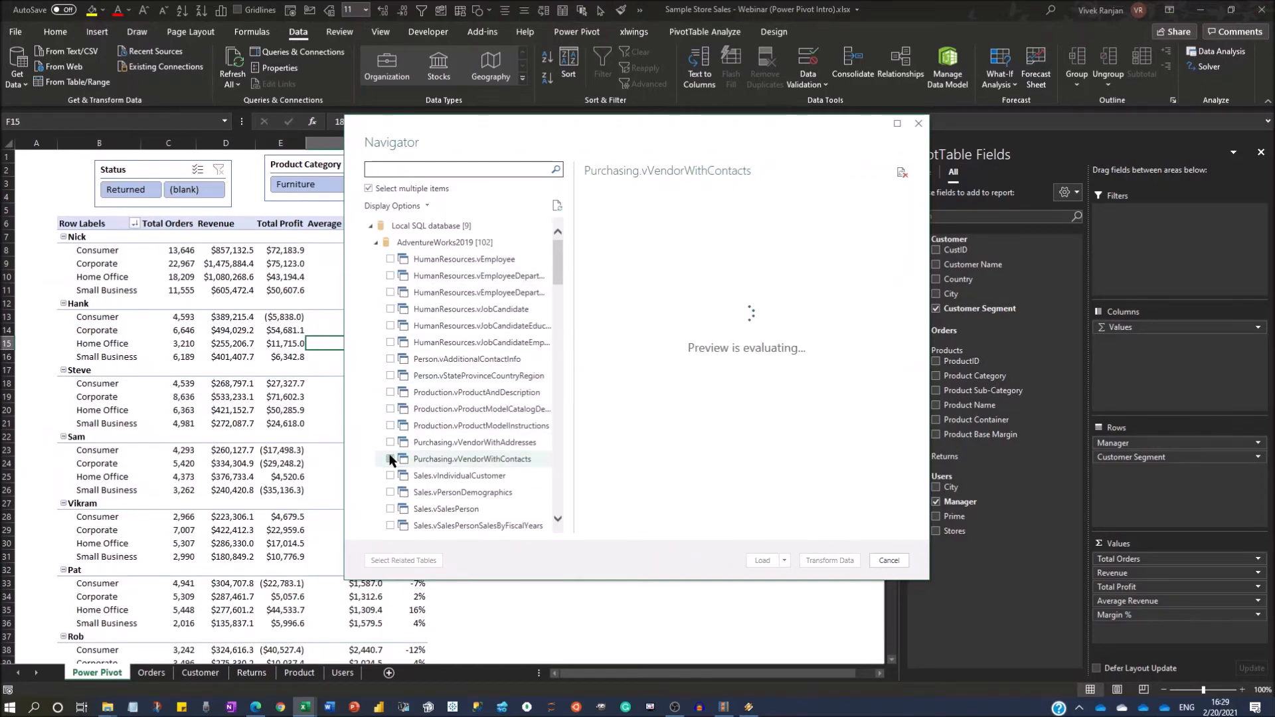
scroll(451, 413, down, 10)
scroll(411, 413, down, 3)
click(387, 411)
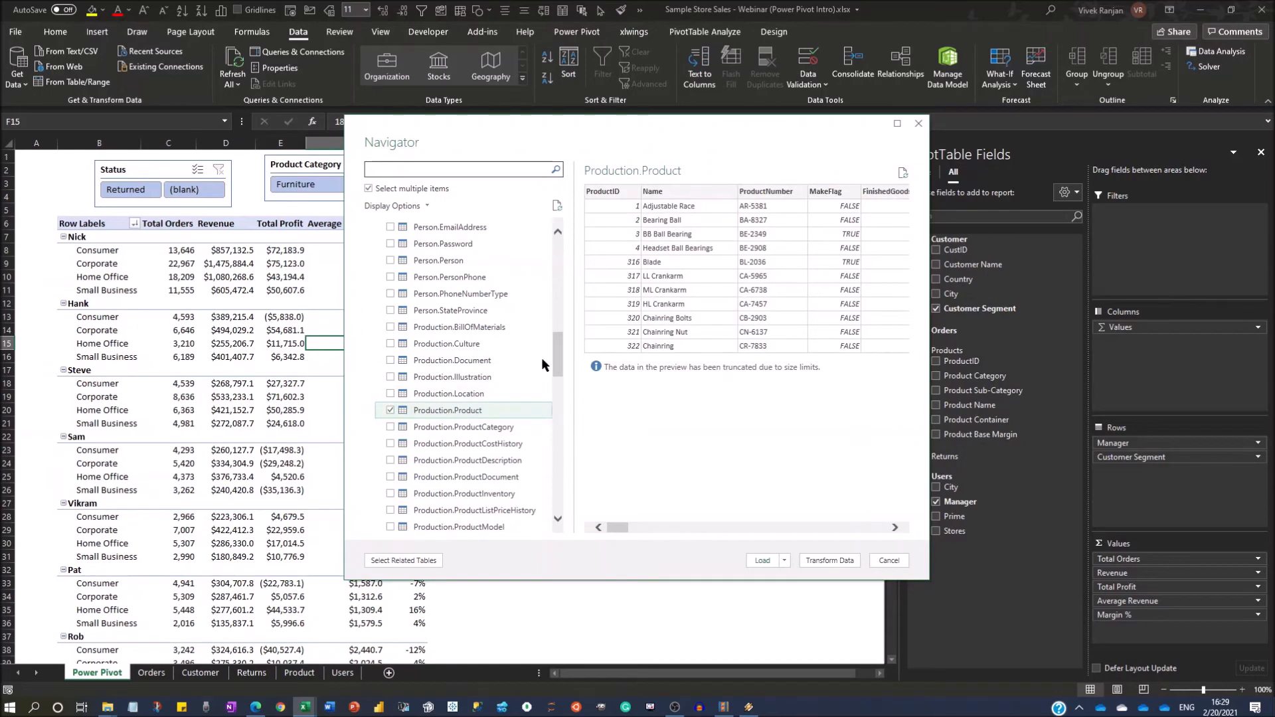
scroll(488, 290, up, 10)
scroll(485, 294, down, 6)
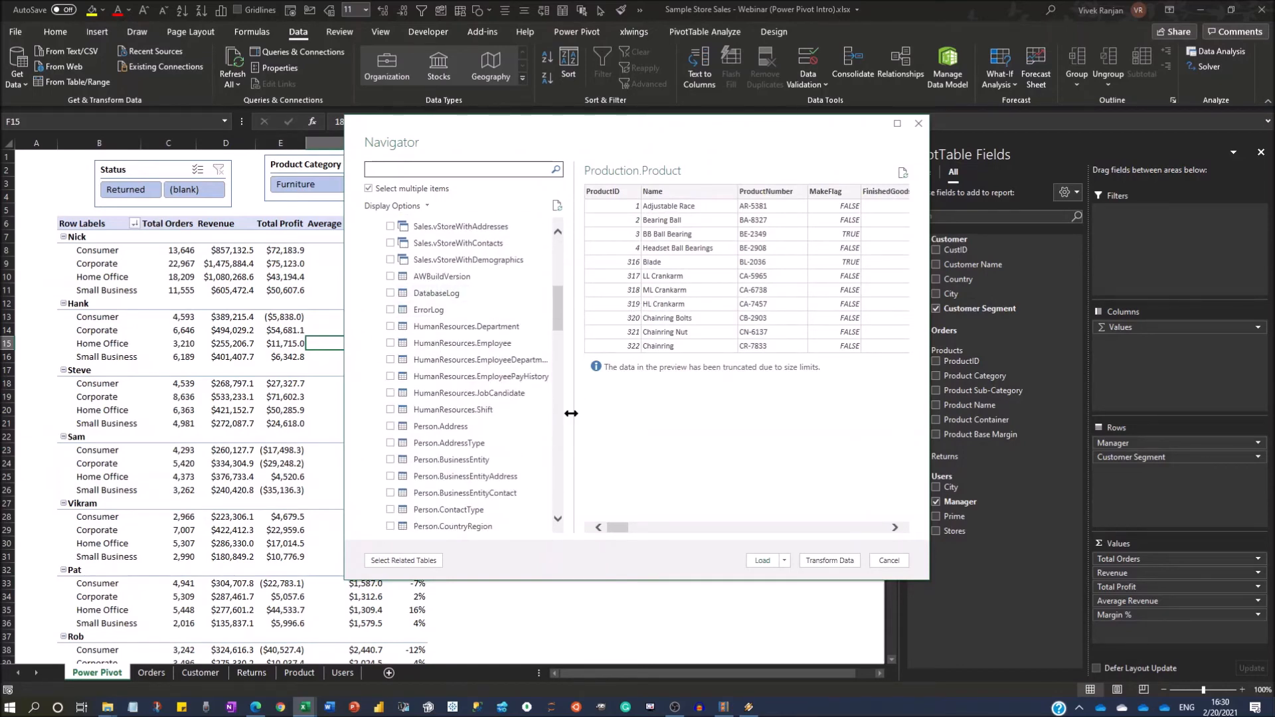
Load the two selected tables as Only Create Connection and add them to the Data Model
click(784, 562)
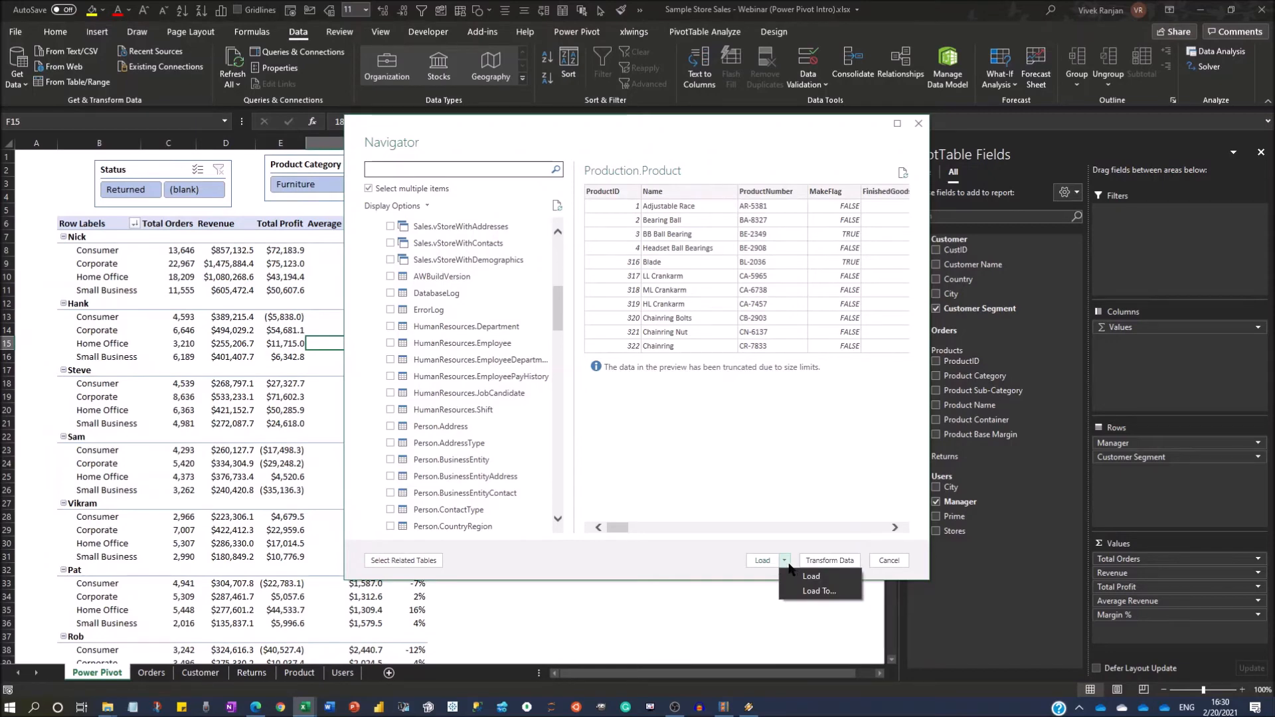
click(805, 591)
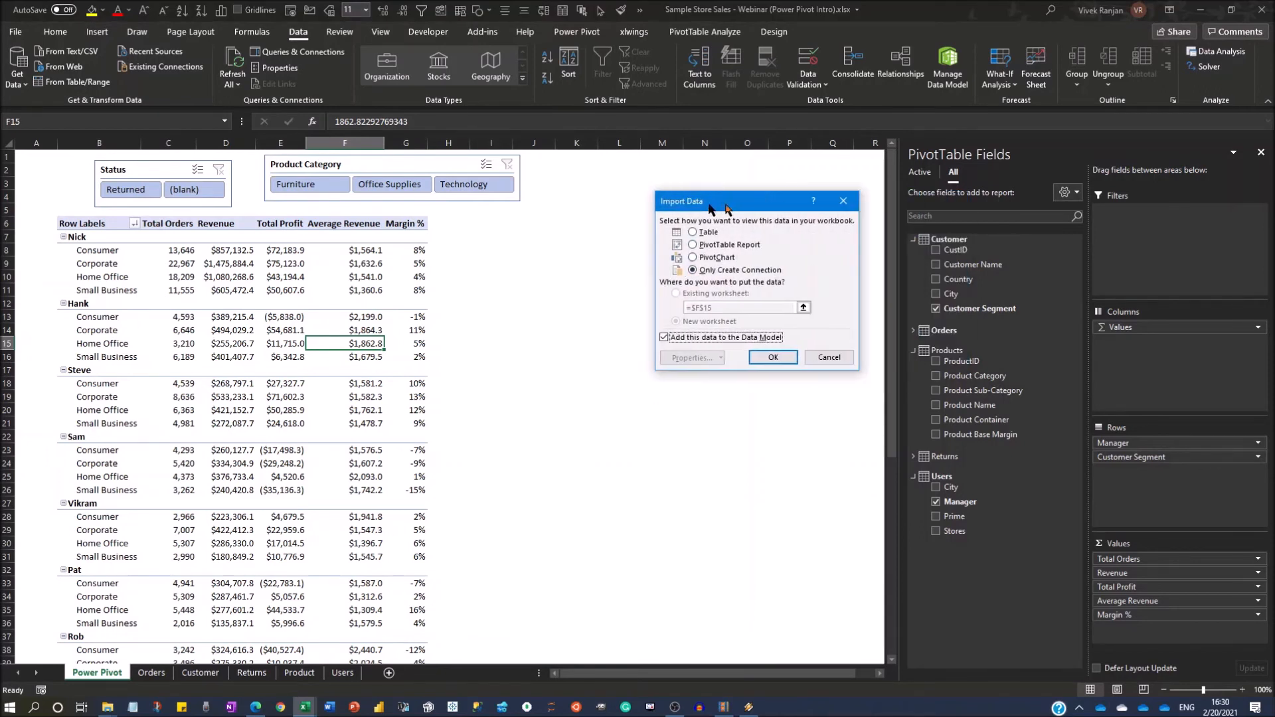
drag(838, 201, 538, 229)
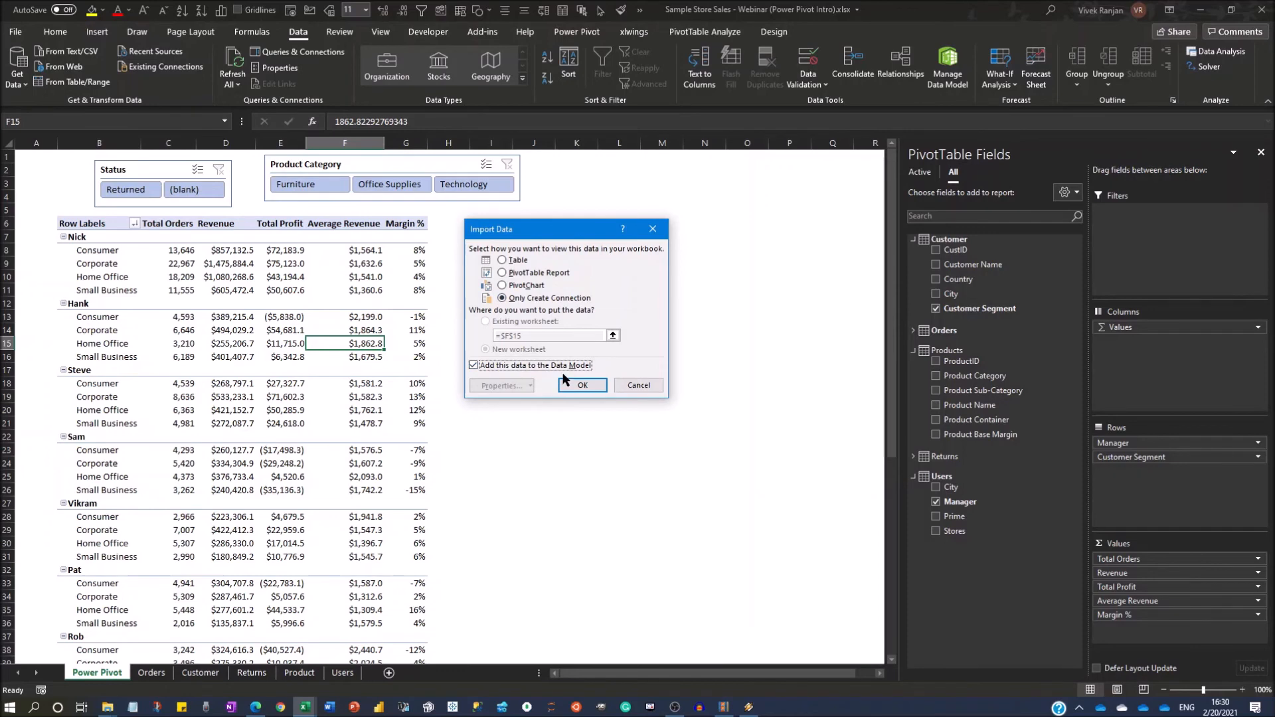
click(582, 387)
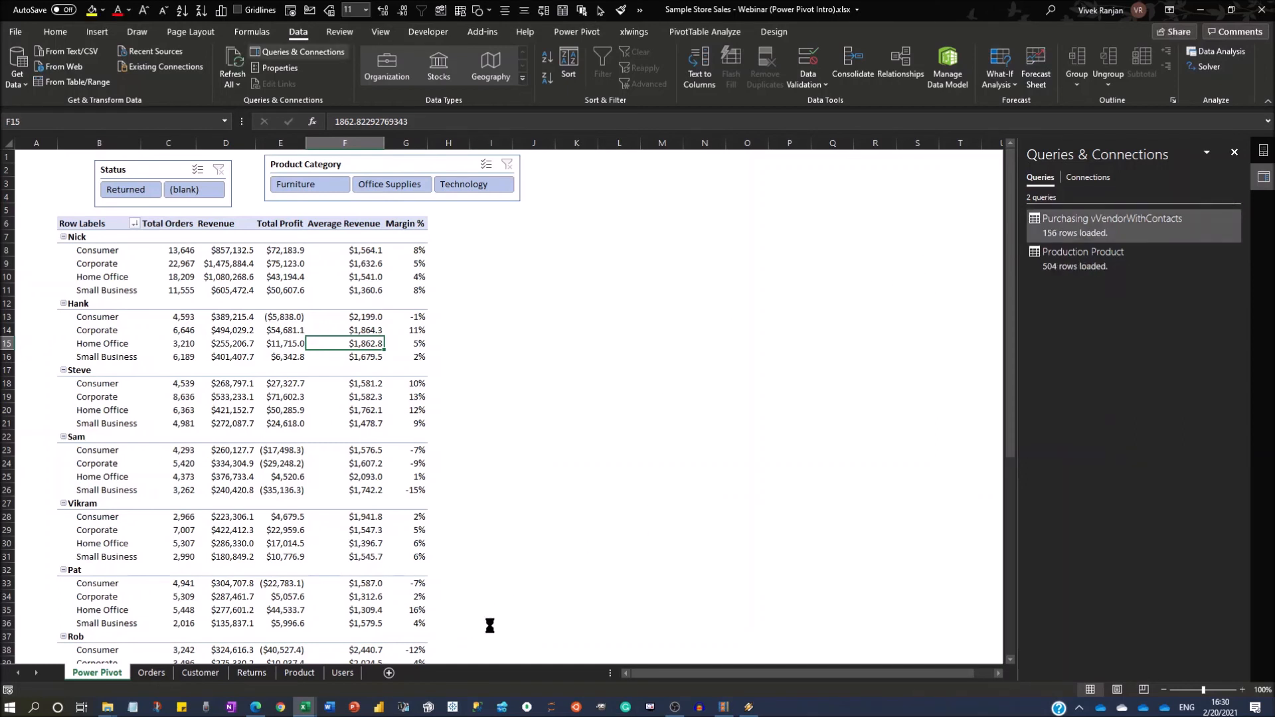
Switch to the Power Pivot diagram, enlarge both imported tables, and place the purchasing table below Users with Production Product beside it
mouse_move(305, 705)
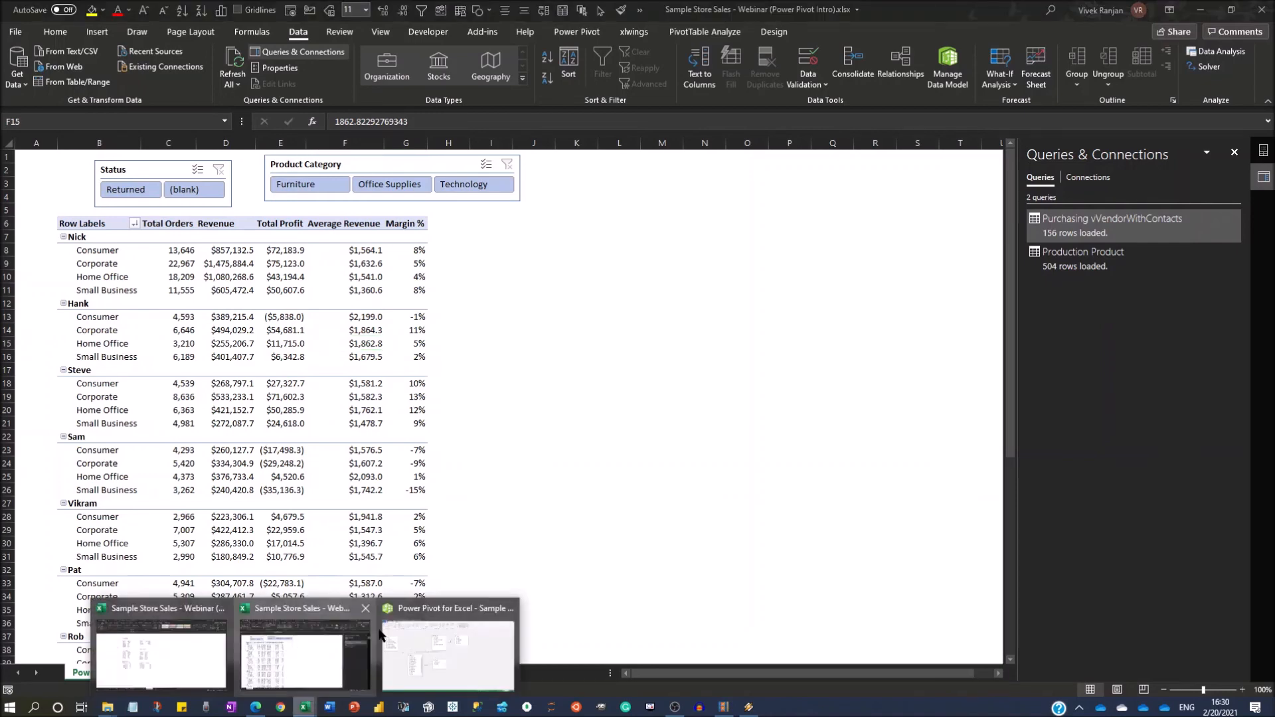
click(424, 635)
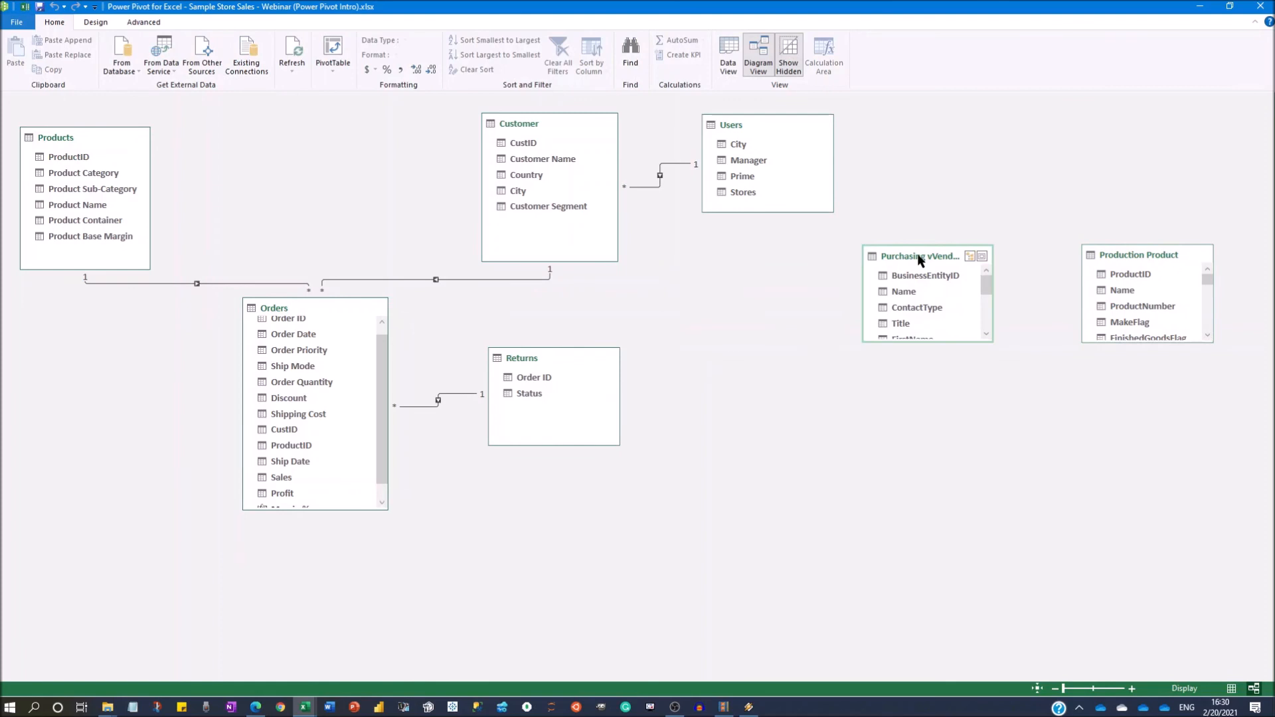
drag(922, 260, 750, 277)
drag(822, 360, 842, 464)
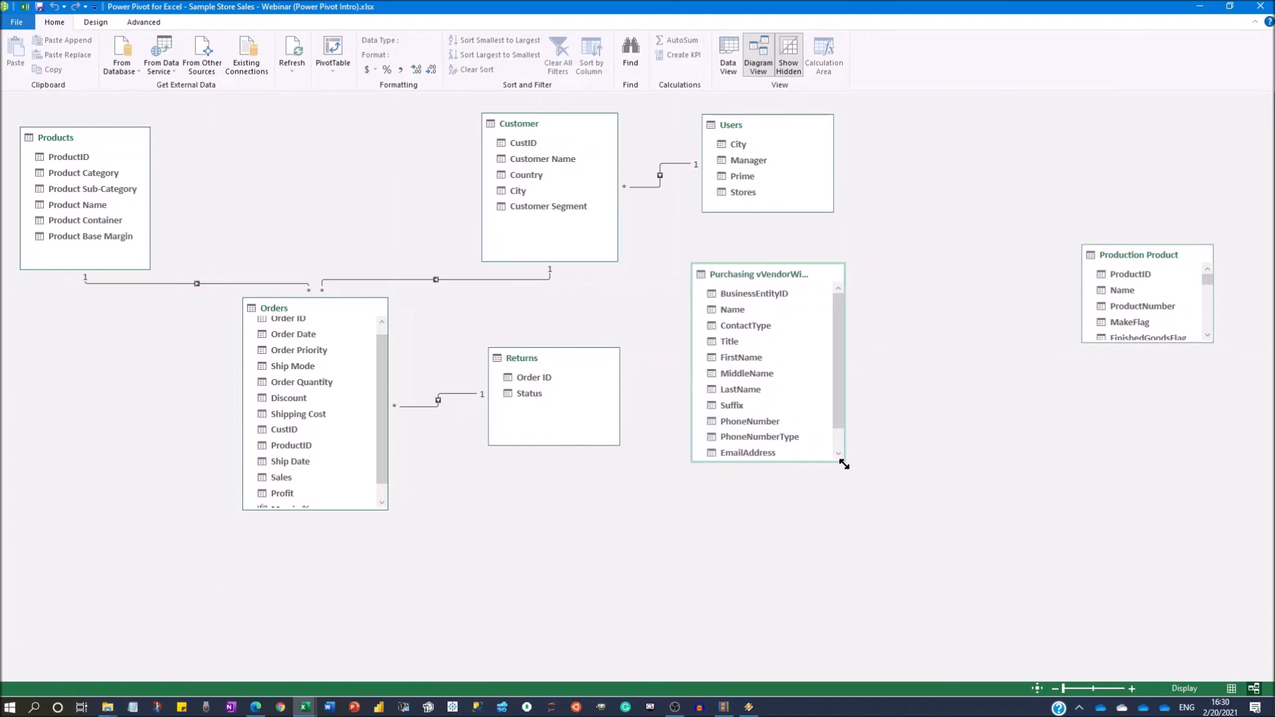
drag(1113, 252, 959, 190)
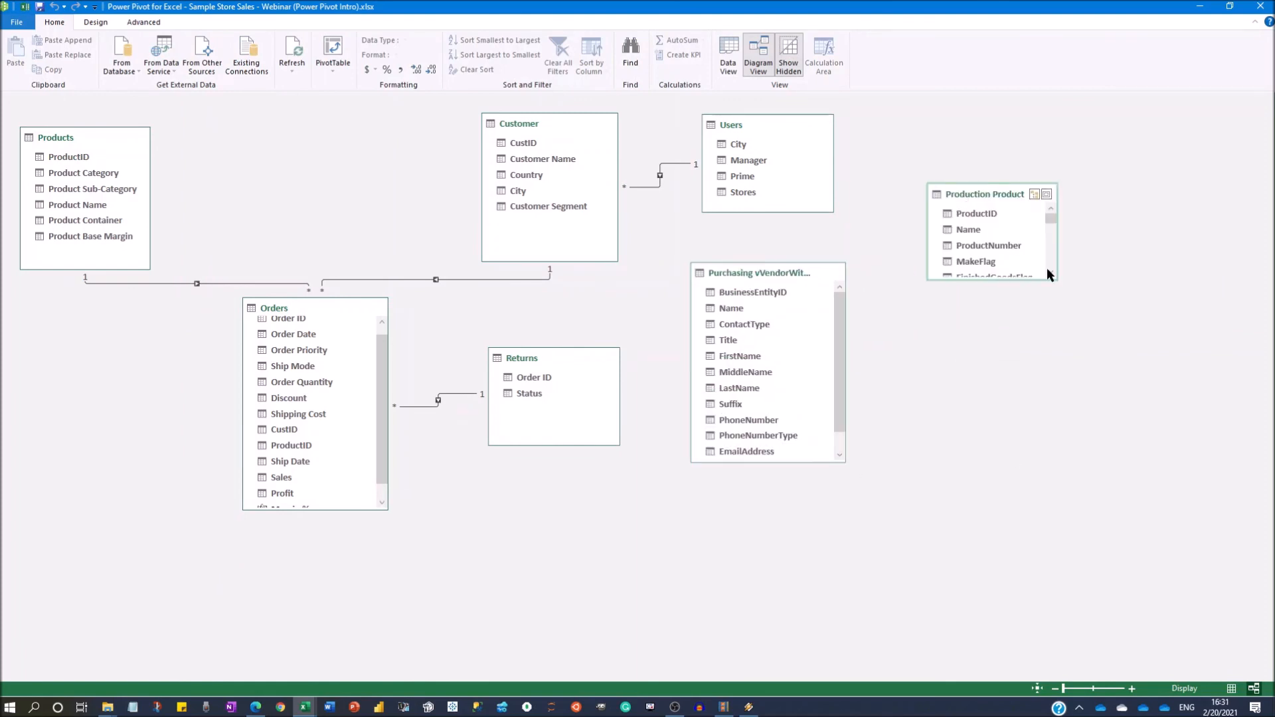
drag(1057, 280, 1097, 426)
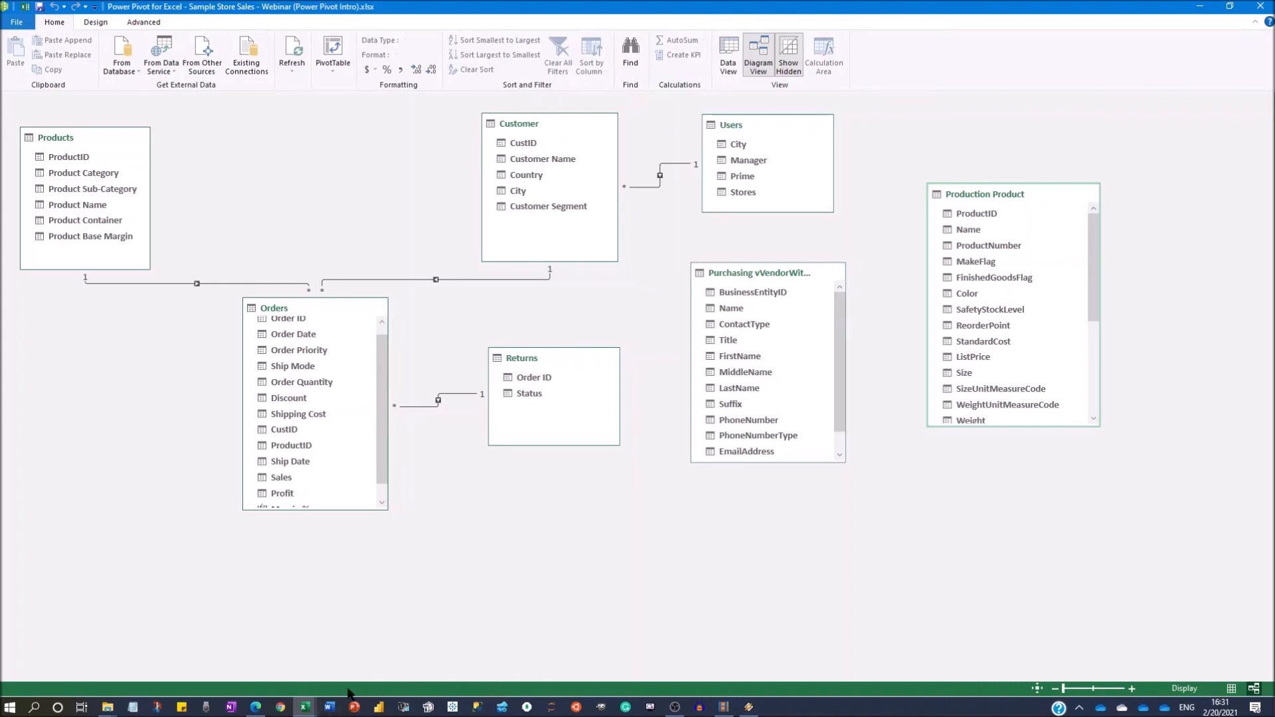
Return to the Excel workbook and show the imported Production Product table's fields in the PivotTable field list, collapsing Returns
mouse_move(305, 707)
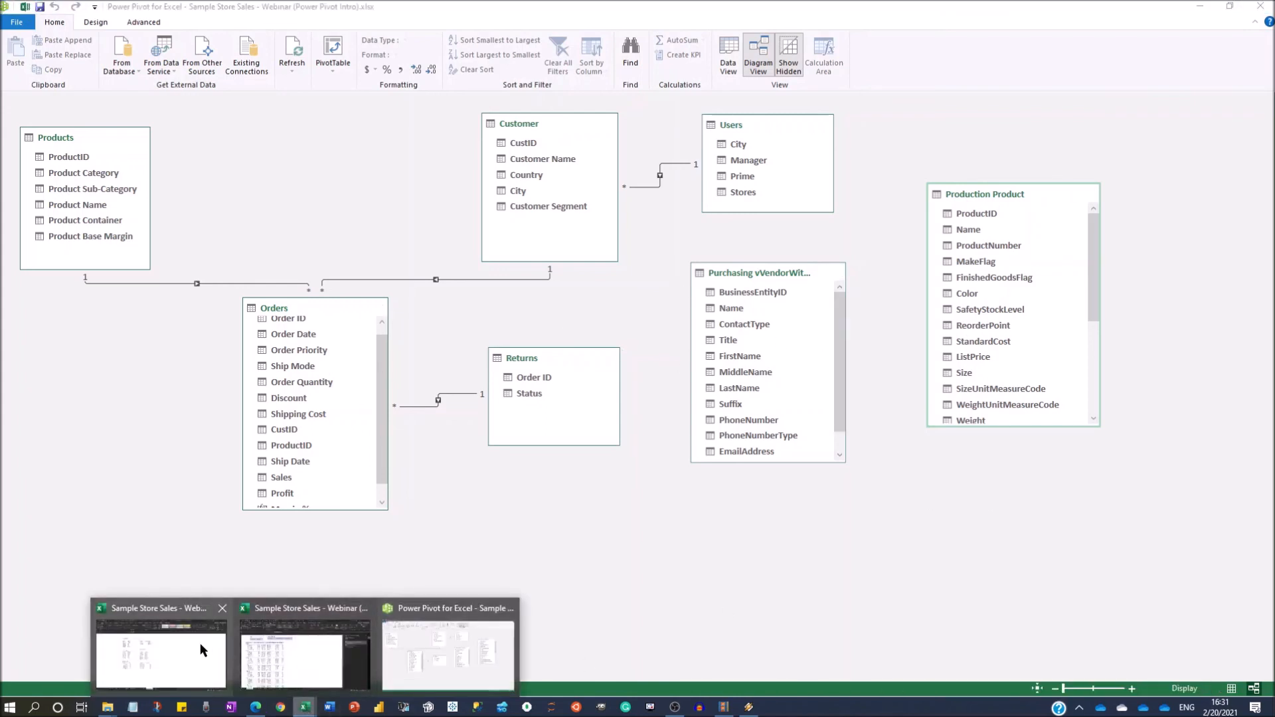
click(281, 655)
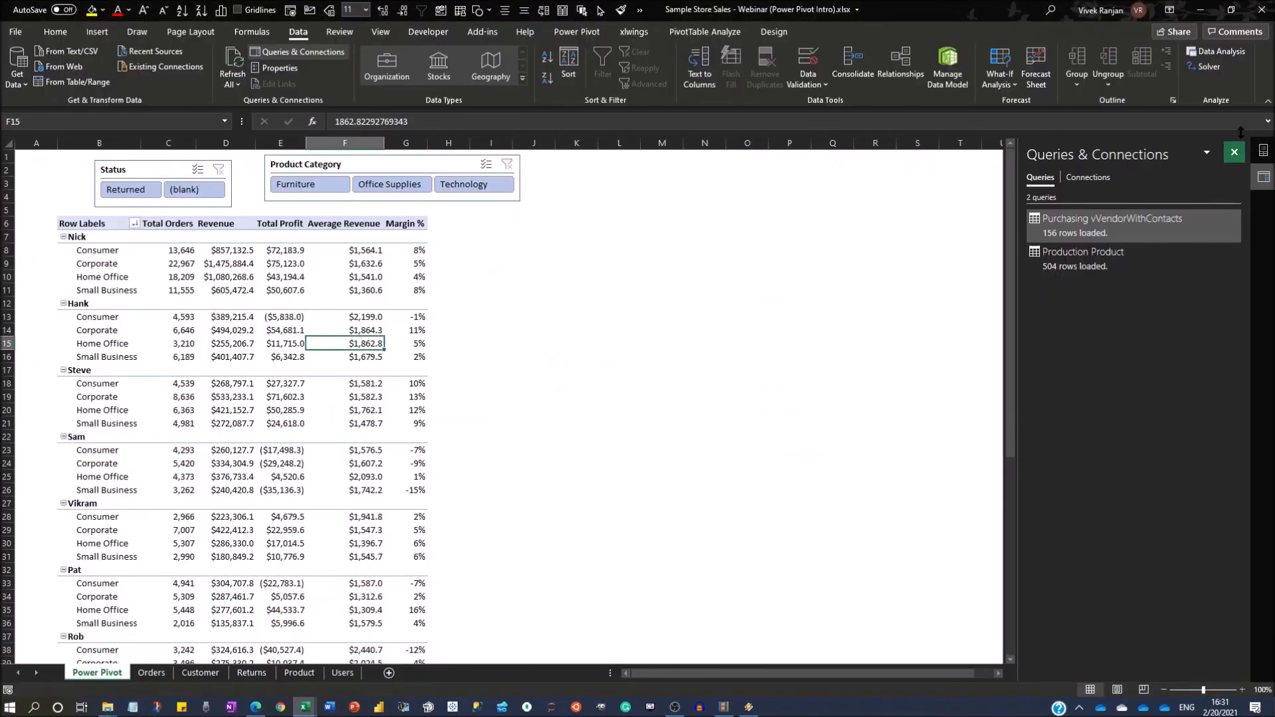
click(1264, 150)
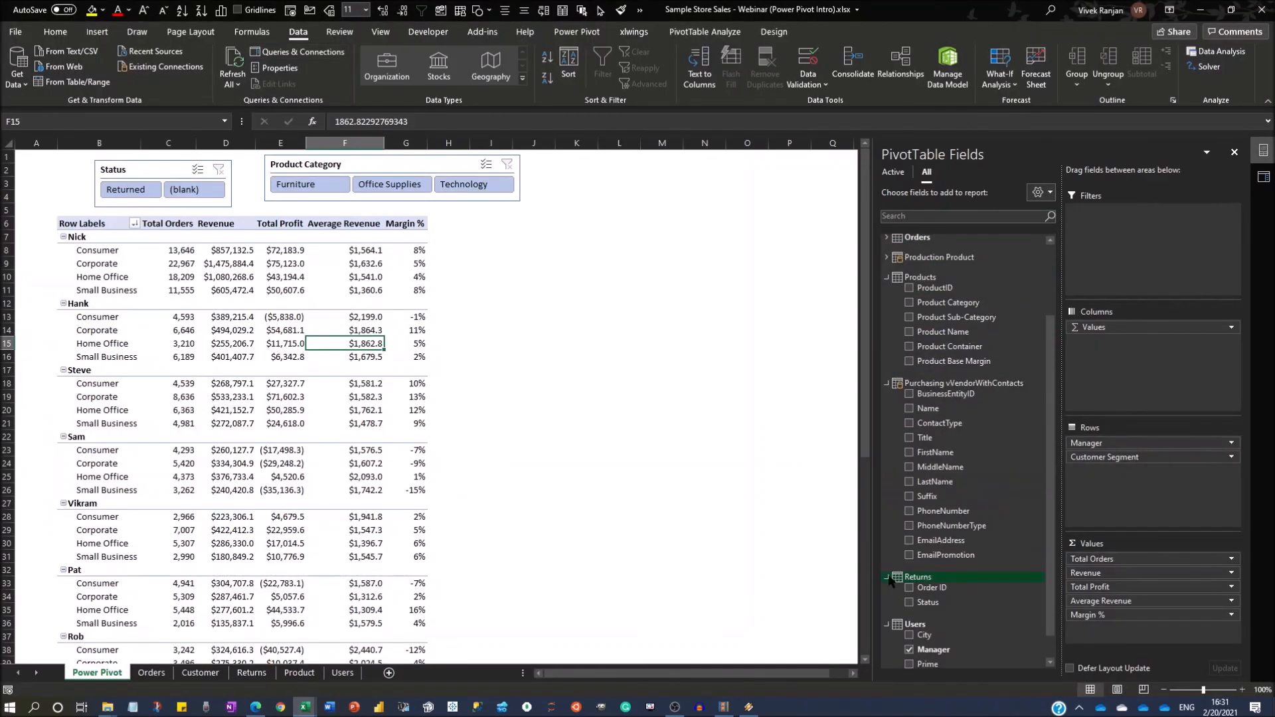
click(886, 578)
click(887, 259)
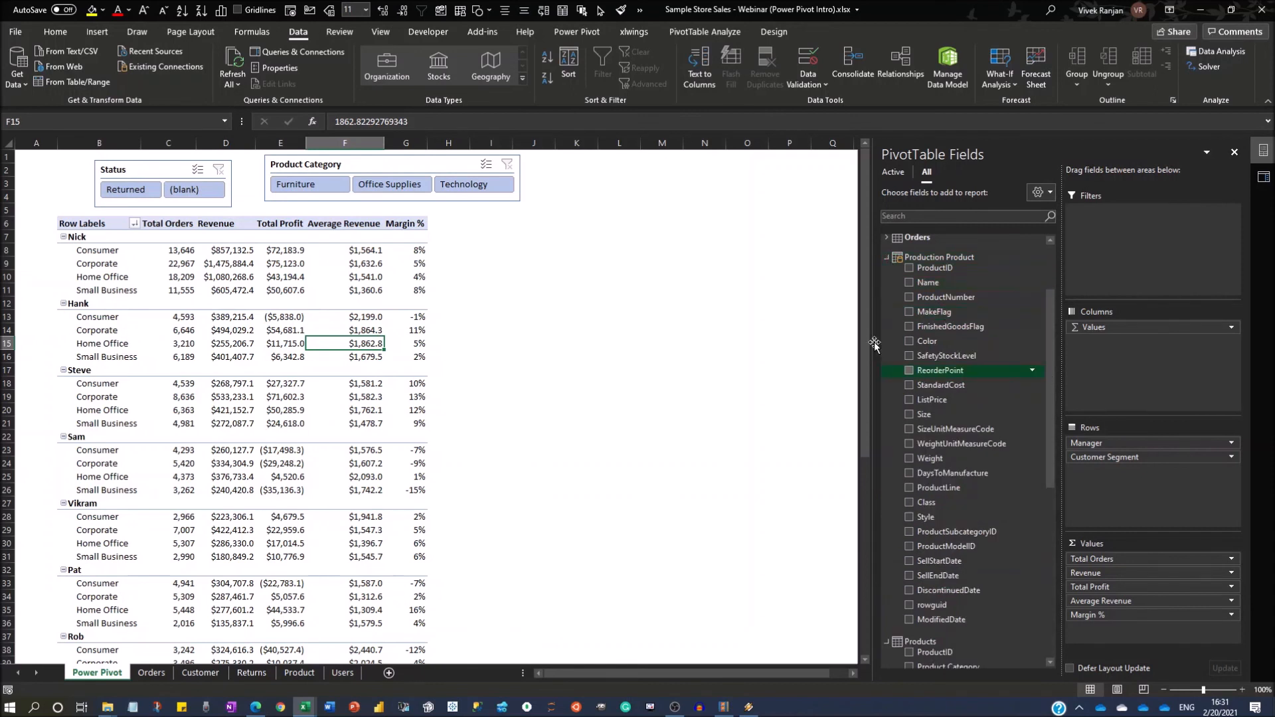